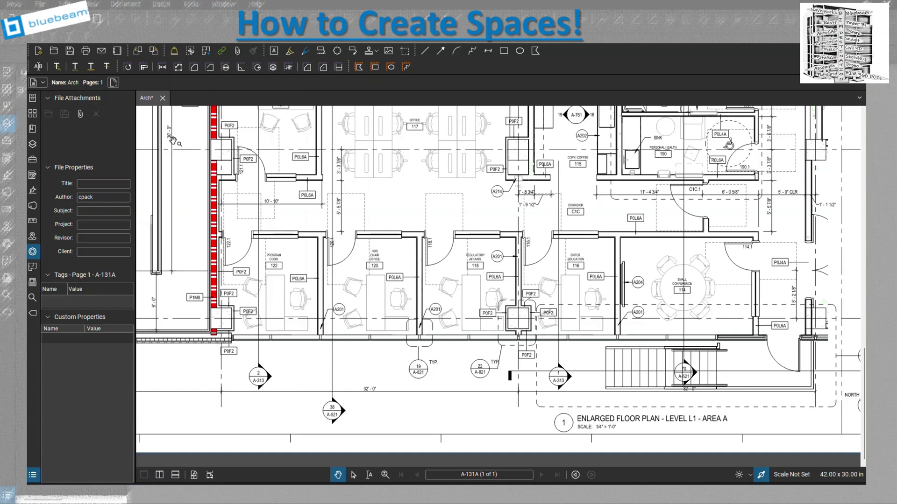
Trace room 122 (Program Coor) as a four-corner space and name it 122
{"action": "left_click", "coordinate": [32, 268]}
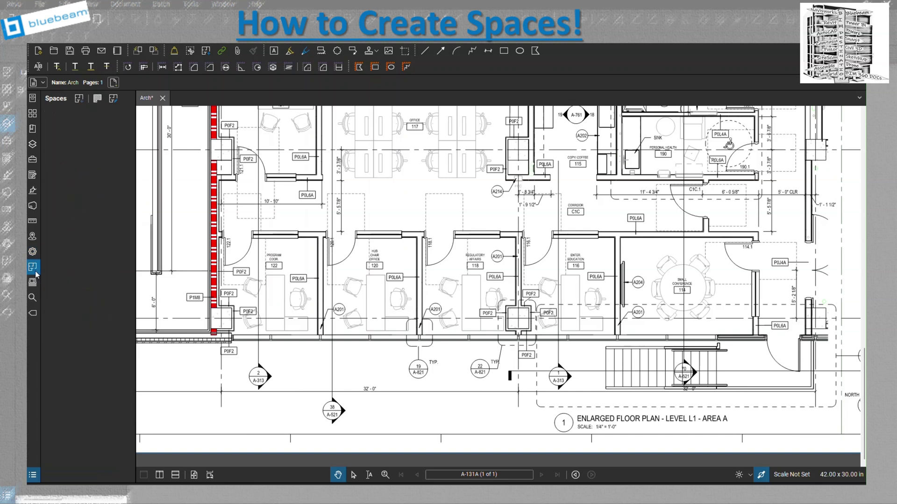
{"action": "left_click", "coordinate": [79, 99]}
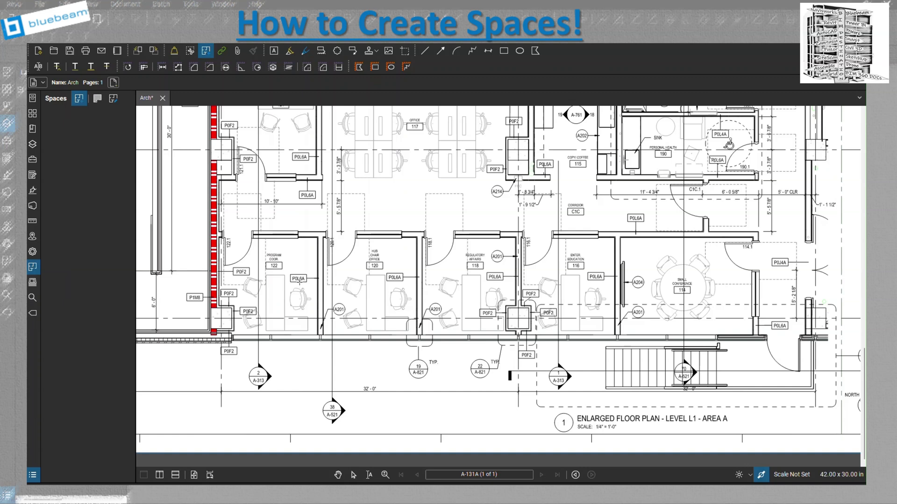
{"action": "left_click", "coordinate": [220, 237]}
{"action": "left_click", "coordinate": [295, 237]}
{"action": "left_click", "coordinate": [319, 335]}
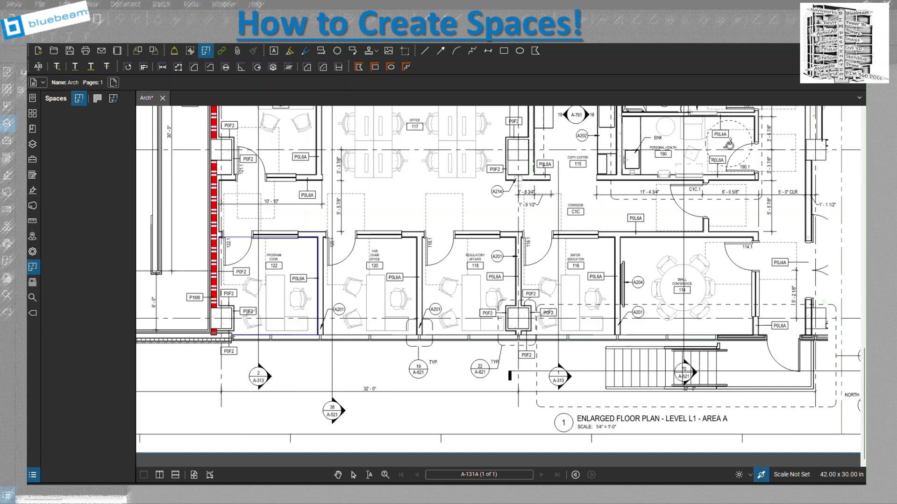
{"action": "left_click", "coordinate": [234, 336]}
{"action": "left_click", "coordinate": [219, 237]}
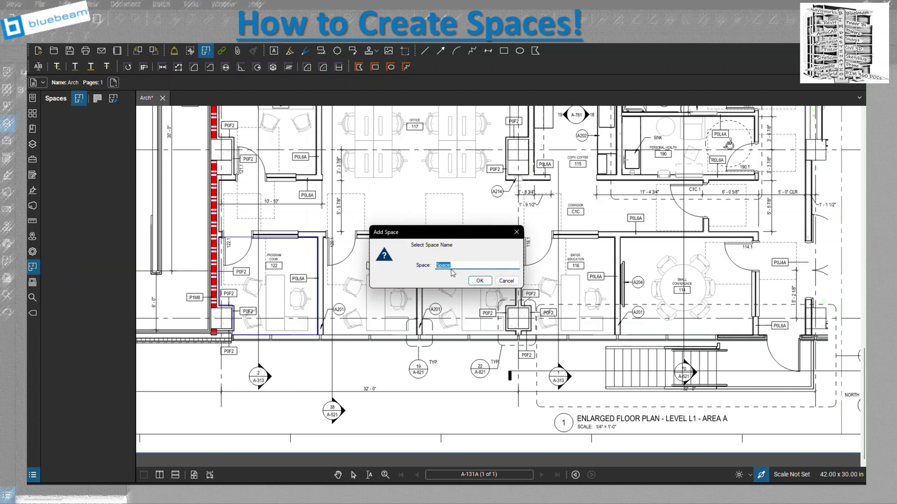
{"action": "type", "text": "122"}
{"action": "left_click", "coordinate": [484, 280]}
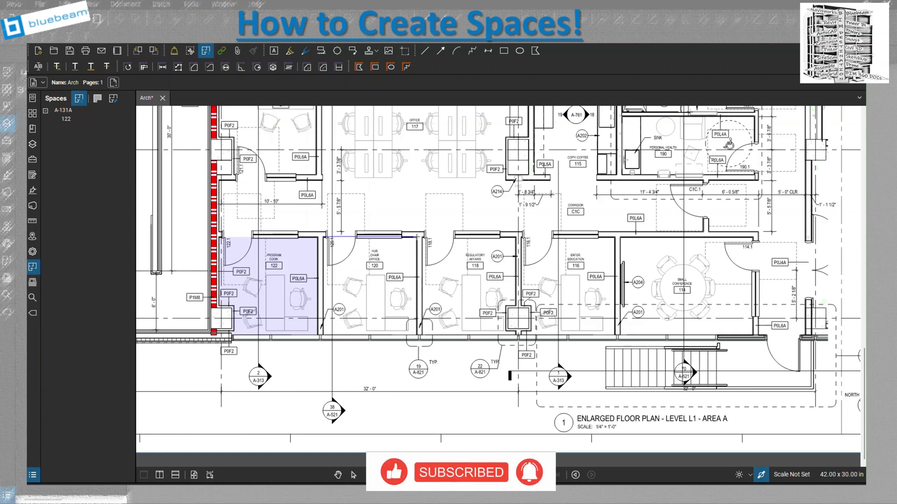
Outline room 120 as a space and name it 120
{"action": "left_click", "coordinate": [417, 238]}
{"action": "left_click", "coordinate": [417, 334]}
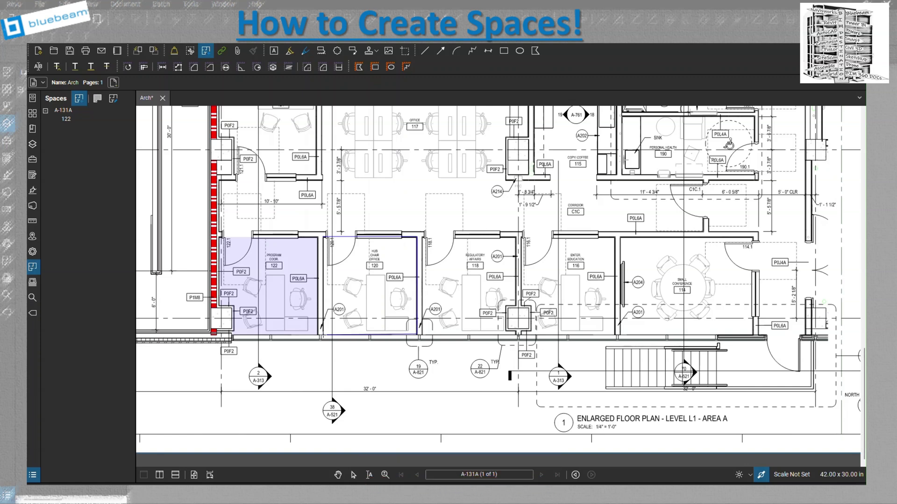
{"action": "left_click", "coordinate": [323, 334]}
{"action": "left_click", "coordinate": [324, 238]}
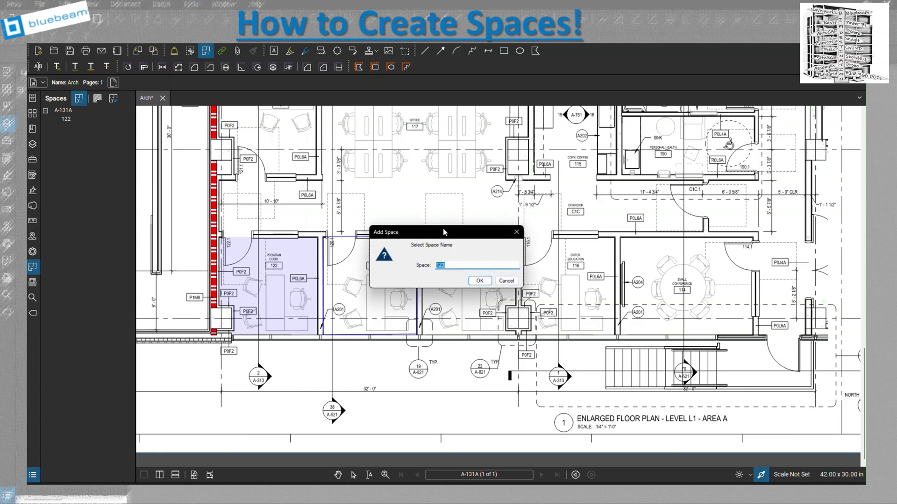
{"action": "left_click_drag", "start_coordinate": [444, 232], "coordinate": [493, 232]}
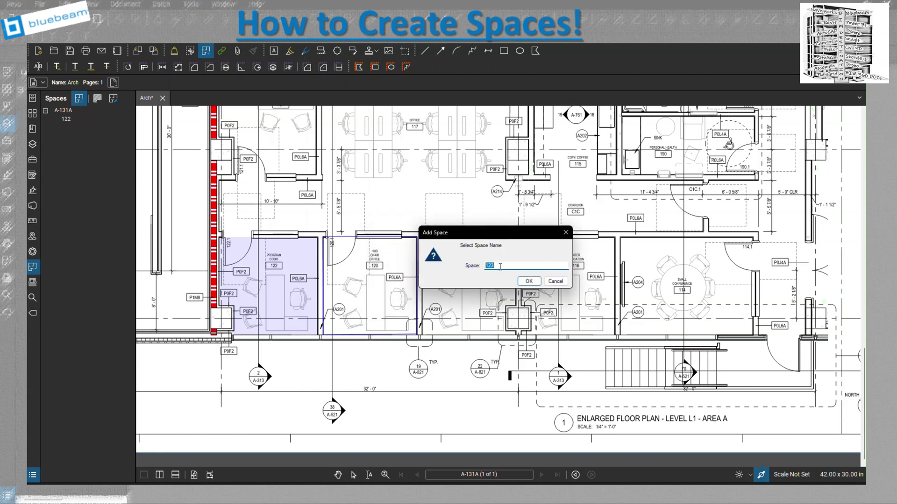
{"action": "type", "text": "12"}
{"action": "left_click", "coordinate": [529, 281]}
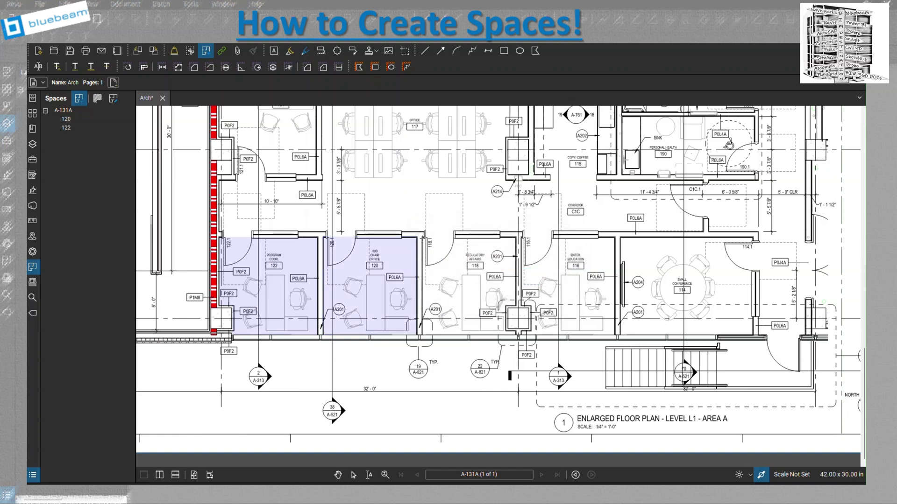
Outline room 118 as a space and name it 118
{"action": "left_click", "coordinate": [423, 237]}
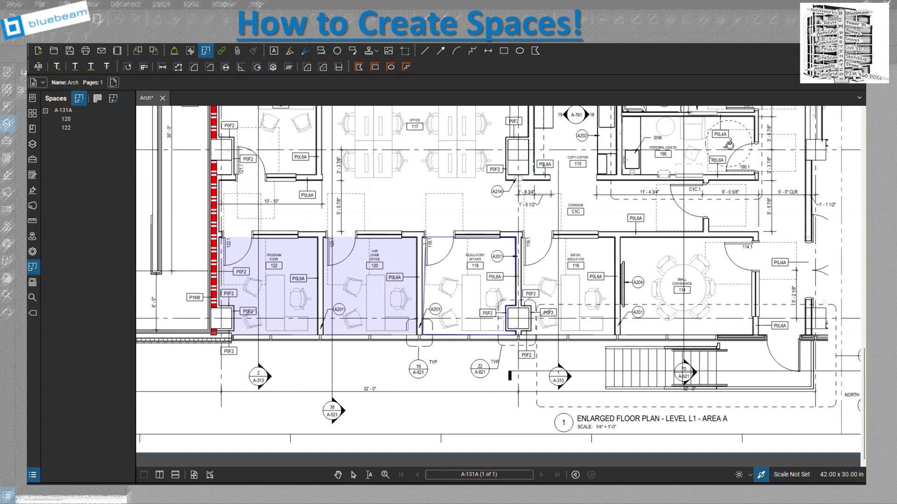
{"action": "left_click", "coordinate": [423, 238]}
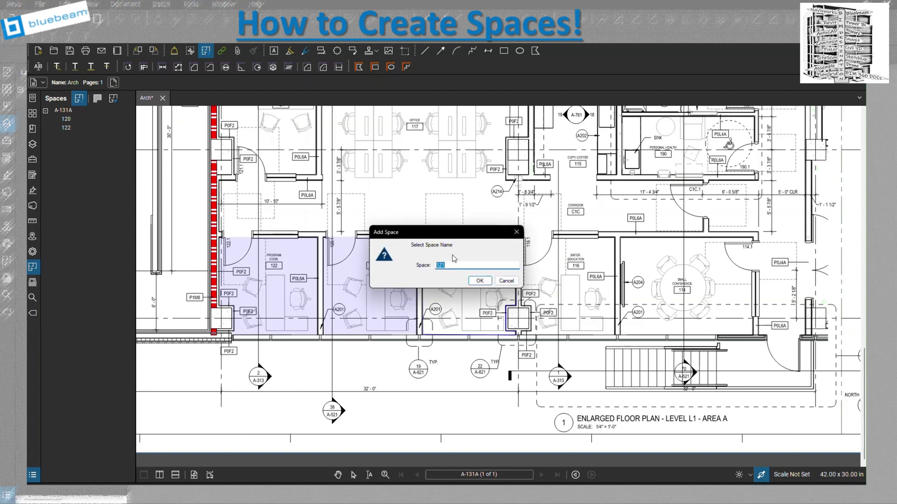
{"action": "left_click_drag", "start_coordinate": [465, 234], "coordinate": [478, 201]}
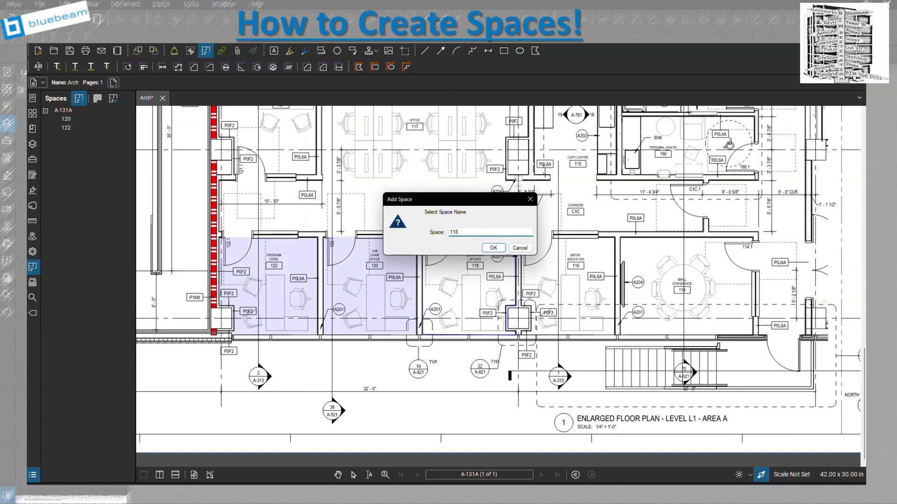
{"action": "left_click", "coordinate": [493, 248]}
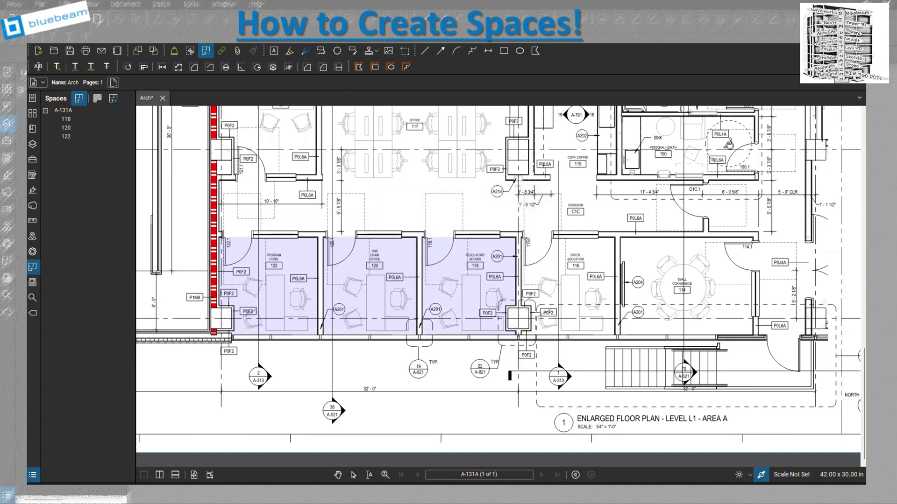
Outline room 116, the education office, as a space named 116
{"action": "left_click", "coordinate": [522, 236]}
{"action": "left_click", "coordinate": [614, 237]}
{"action": "left_click", "coordinate": [615, 335]}
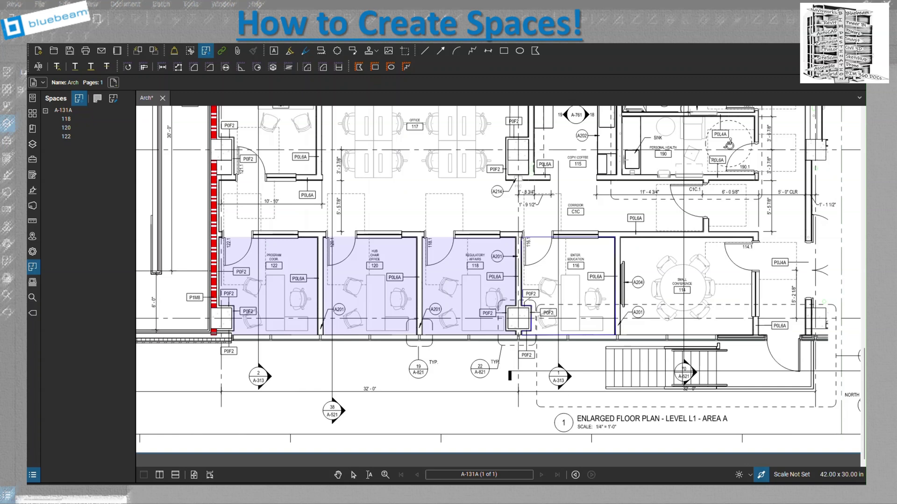
{"action": "left_click", "coordinate": [524, 237]}
{"action": "type", "text": "11"}
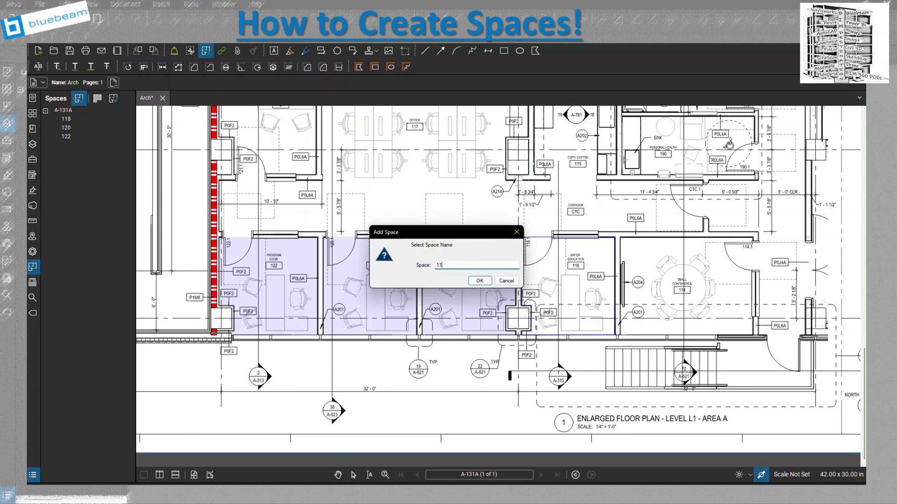
{"action": "type", "text": "6"}
{"action": "left_click", "coordinate": [477, 283]}
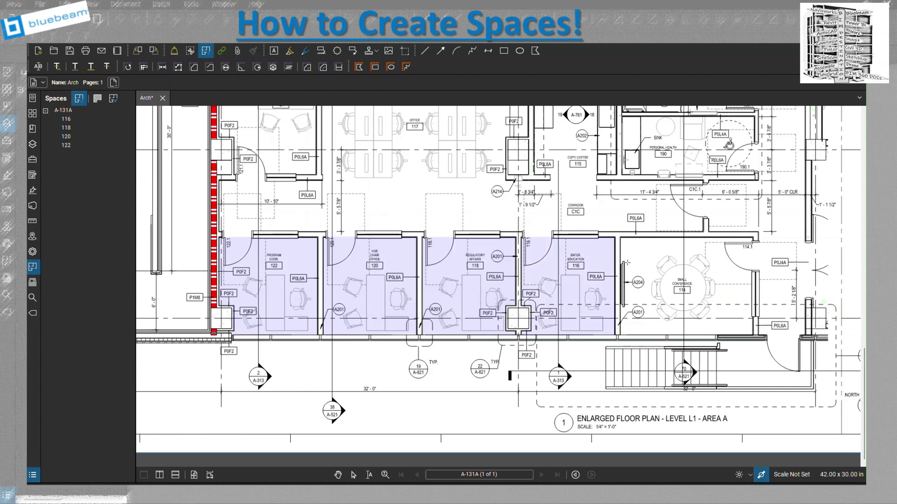
Outline the small conference room as a space named 114
{"action": "left_click", "coordinate": [621, 237]}
{"action": "left_click", "coordinate": [752, 237]}
{"action": "left_click", "coordinate": [753, 334]}
{"action": "left_click", "coordinate": [620, 335]}
{"action": "left_click", "coordinate": [621, 238]}
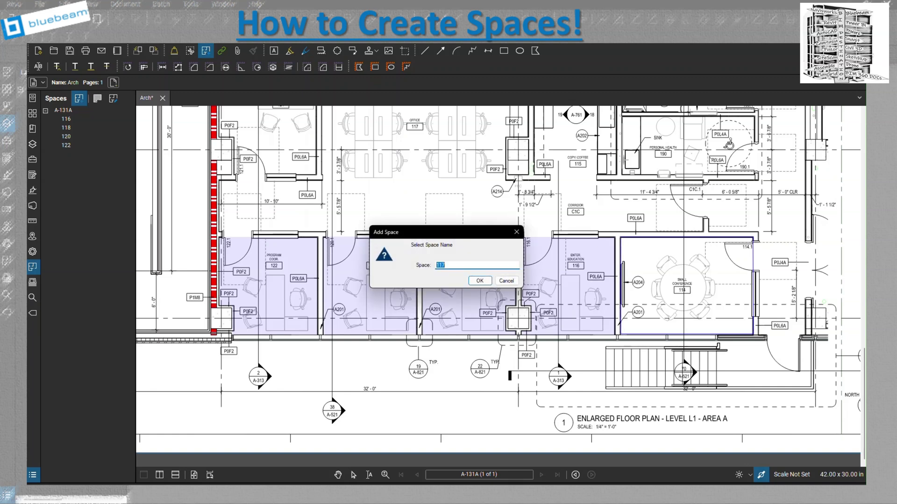
{"action": "left_click", "coordinate": [479, 280]}
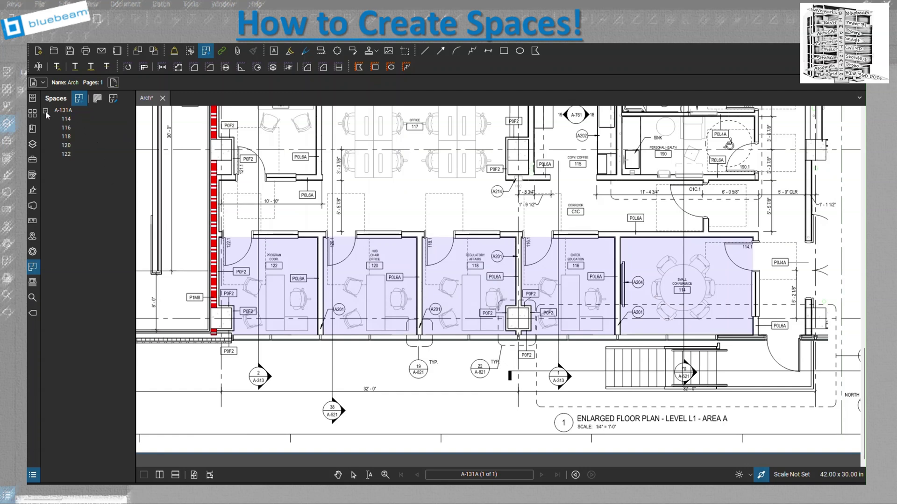
Enable Highlight Spaces and highlight spaces 114, 116, 118, 120 and 122 in turn
{"action": "mouse_move", "coordinate": [61, 119]}
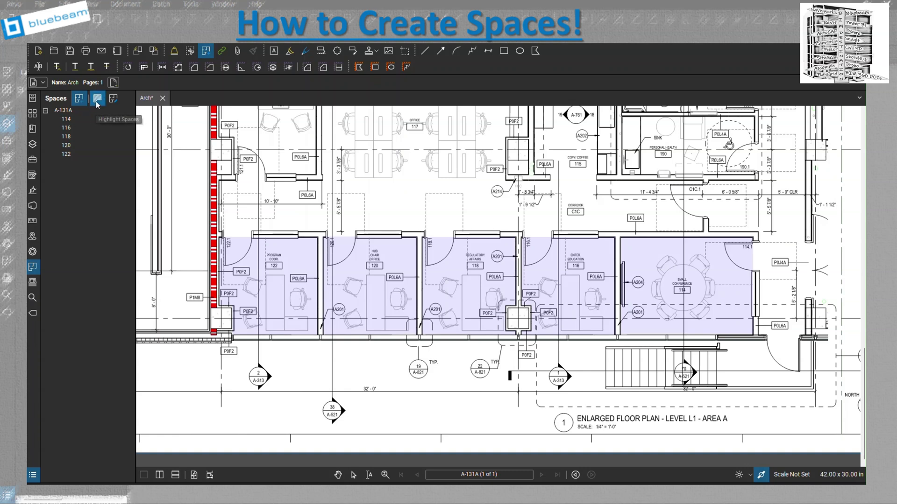
{"action": "left_click", "coordinate": [71, 120]}
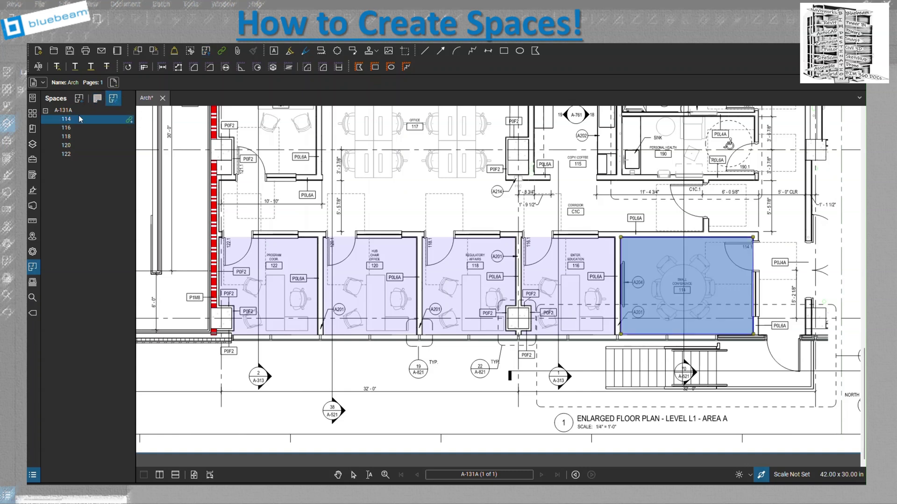
{"action": "left_click", "coordinate": [93, 146]}
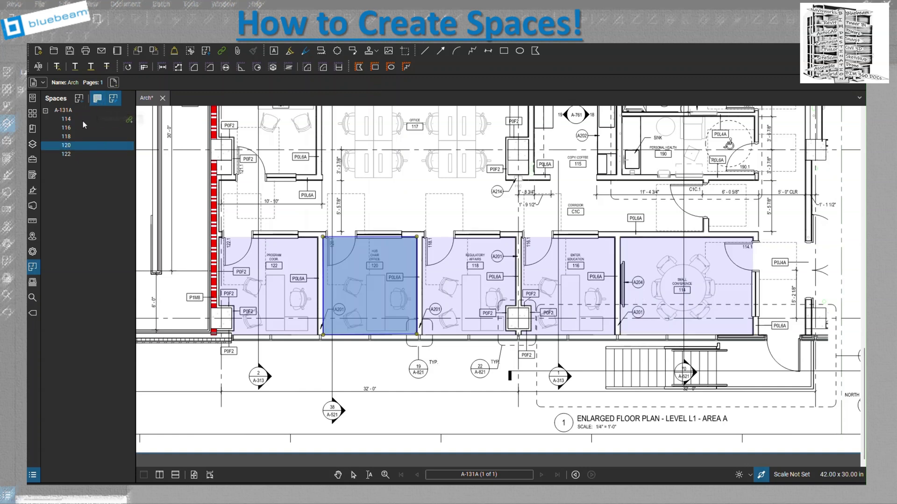
{"action": "left_click", "coordinate": [83, 120]}
{"action": "left_click", "coordinate": [83, 128]}
{"action": "left_click", "coordinate": [84, 137]}
{"action": "left_click", "coordinate": [83, 146]}
{"action": "left_click", "coordinate": [85, 155]}
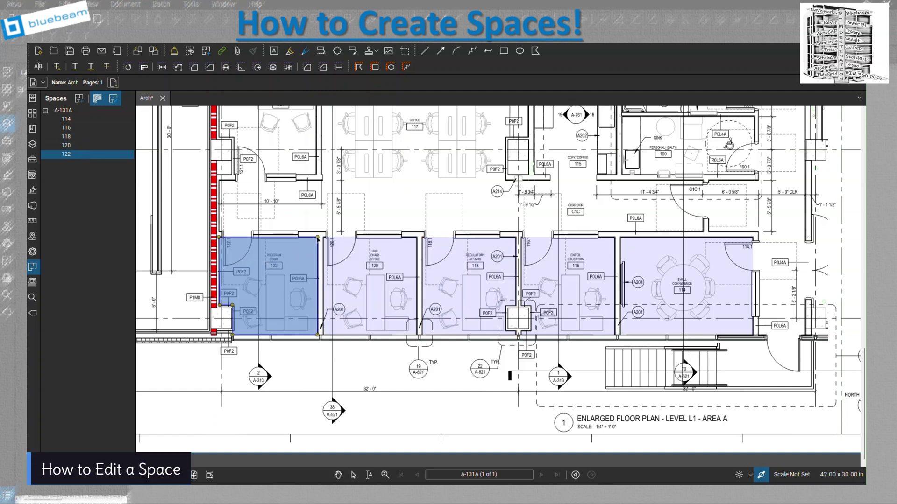
Bring up the context menu for space 122 on the plan
{"action": "right_click", "coordinate": [317, 239]}
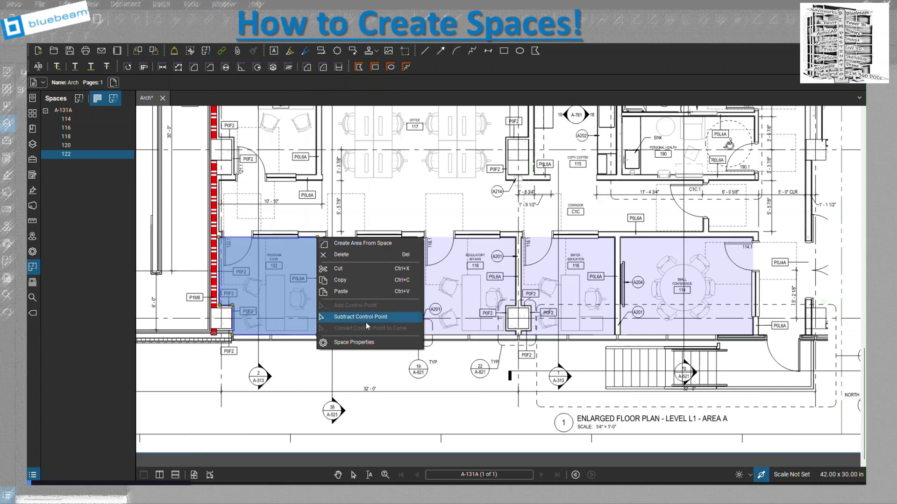
{"action": "right_click", "coordinate": [308, 281]}
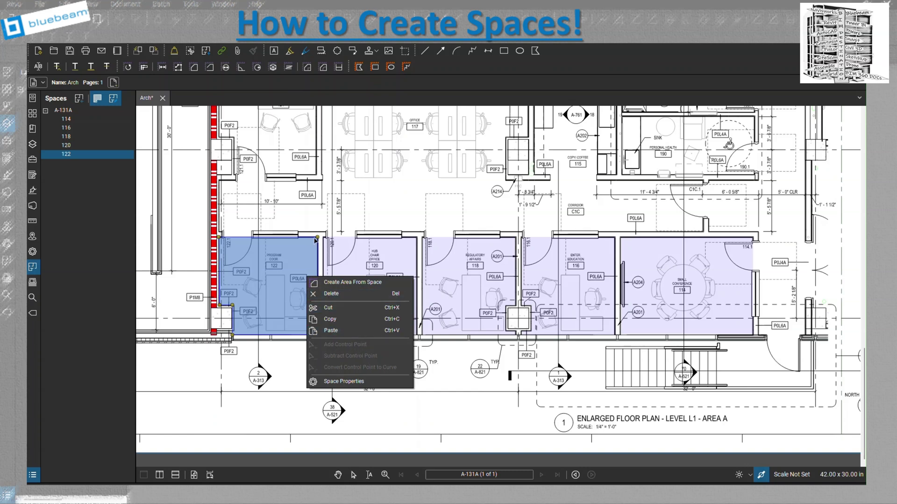
{"action": "right_click", "coordinate": [318, 239]}
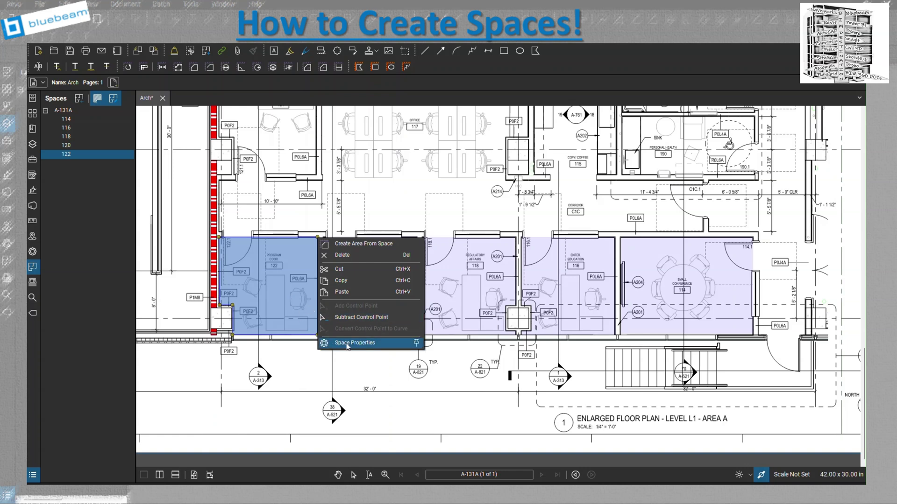
Change space 118's colour to orange in its Space Properties
{"action": "left_click", "coordinate": [351, 343]}
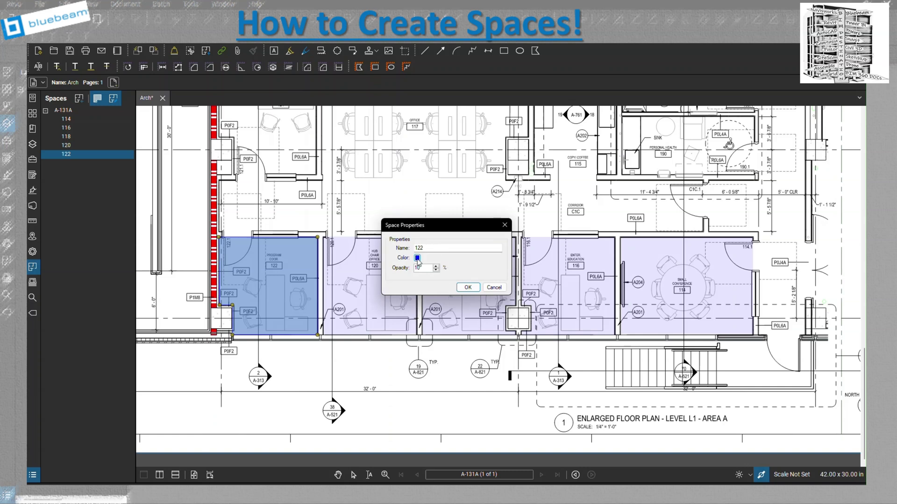
{"action": "left_click", "coordinate": [494, 288]}
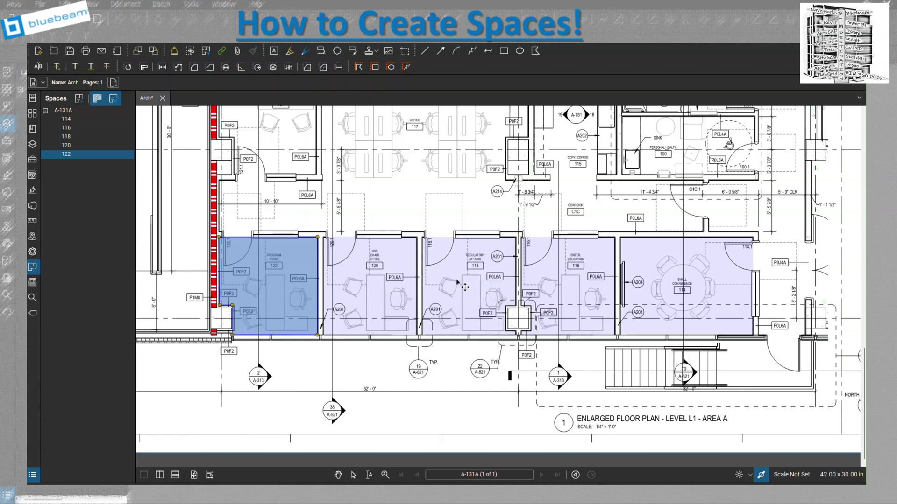
{"action": "left_click", "coordinate": [461, 285]}
{"action": "right_click", "coordinate": [460, 282]}
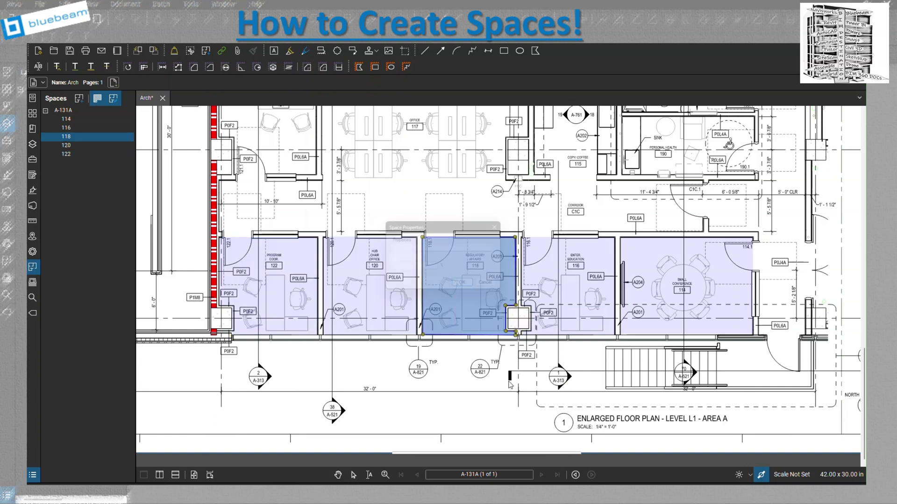
{"action": "left_click", "coordinate": [417, 258]}
{"action": "left_click", "coordinate": [462, 306]}
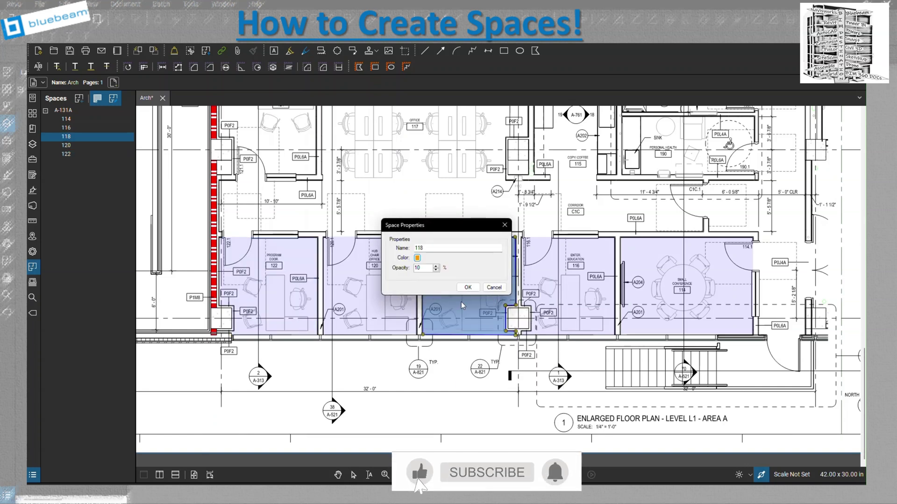
{"action": "left_click", "coordinate": [468, 287]}
Change space 114, the conference room, to orange as well
{"action": "left_click", "coordinate": [677, 296]}
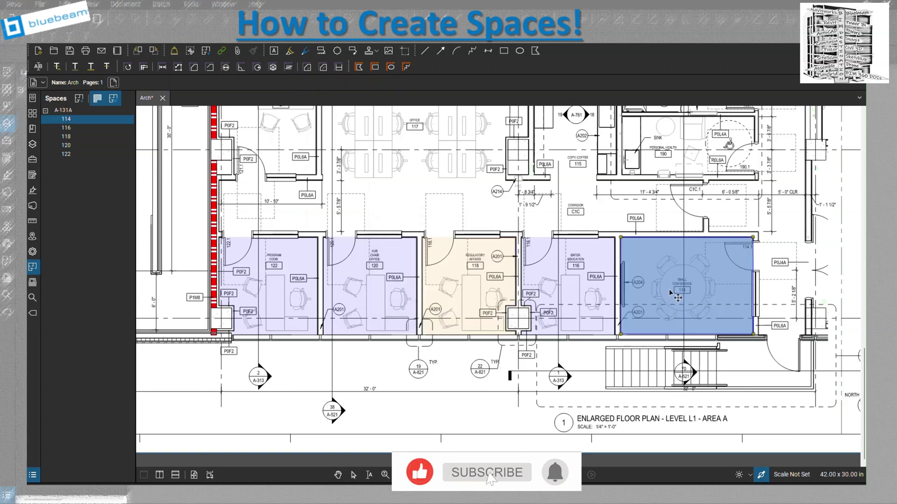
{"action": "right_click", "coordinate": [670, 293]}
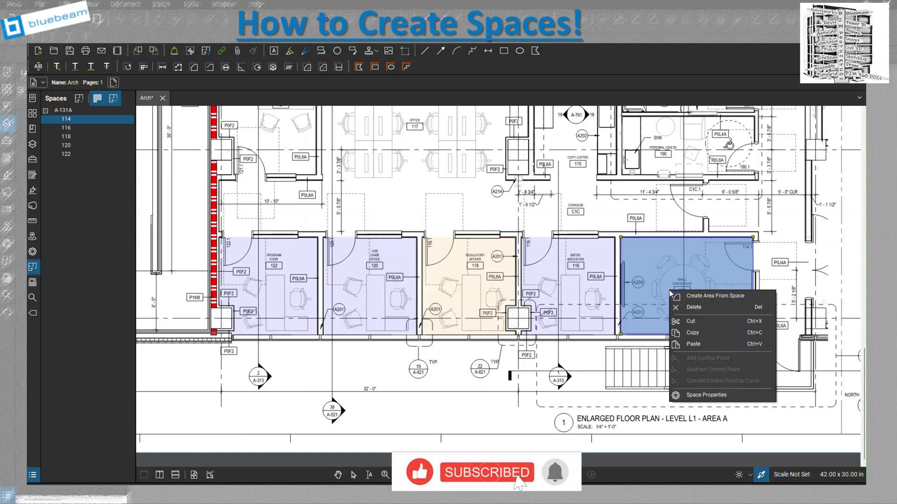
{"action": "left_click", "coordinate": [699, 395]}
{"action": "left_click", "coordinate": [417, 258]}
{"action": "left_click", "coordinate": [431, 290]}
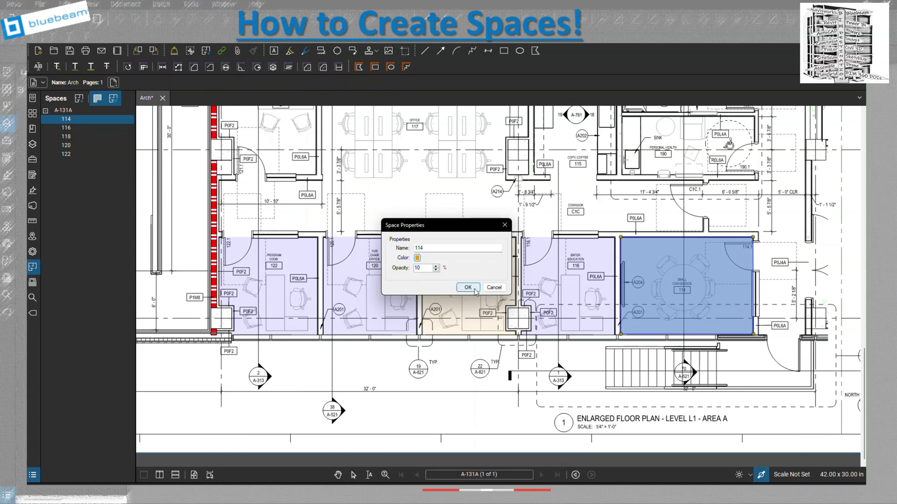
{"action": "left_click", "coordinate": [467, 287]}
{"action": "left_click", "coordinate": [709, 346]}
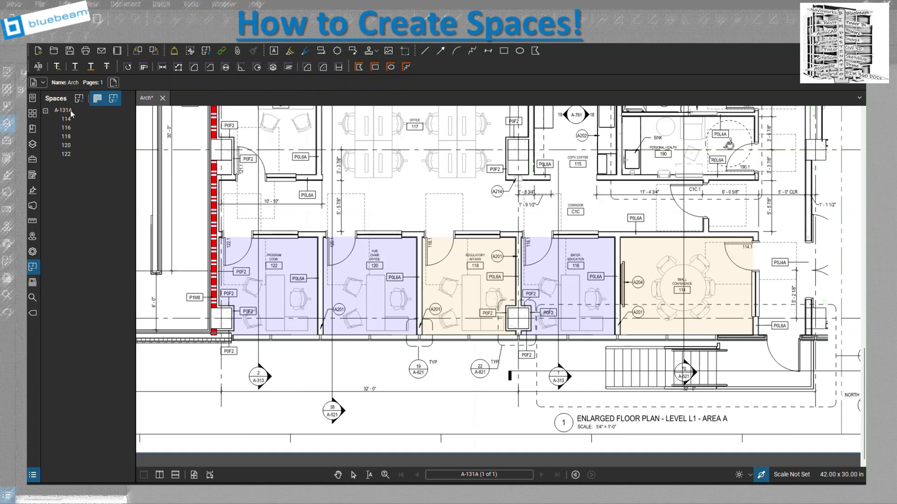
{"action": "left_click", "coordinate": [113, 99]}
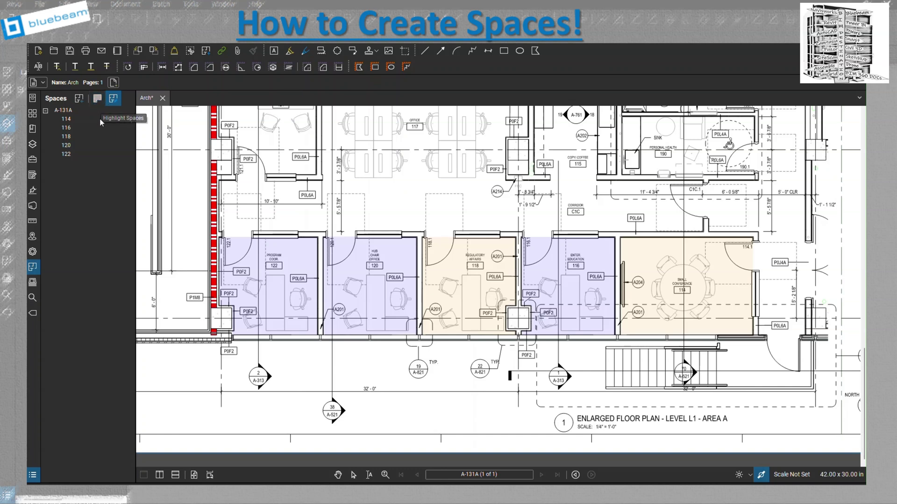
{"action": "left_click", "coordinate": [105, 136]}
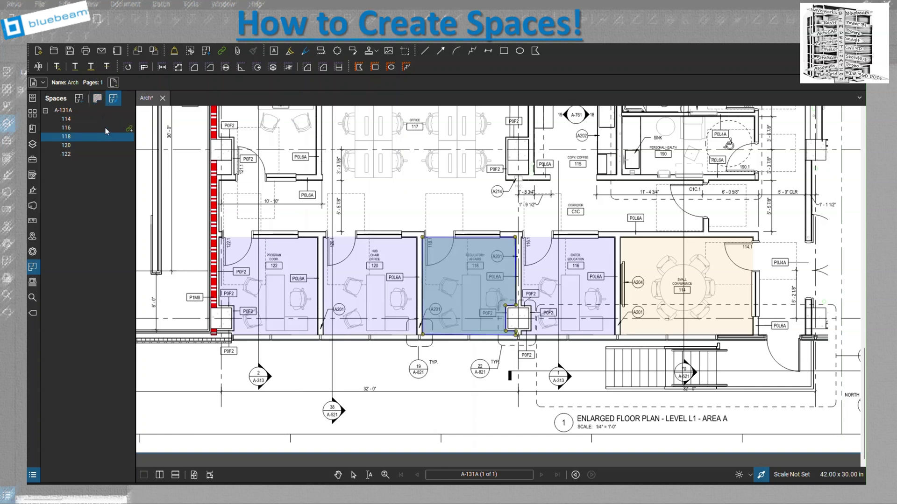
{"action": "left_click", "coordinate": [113, 101]}
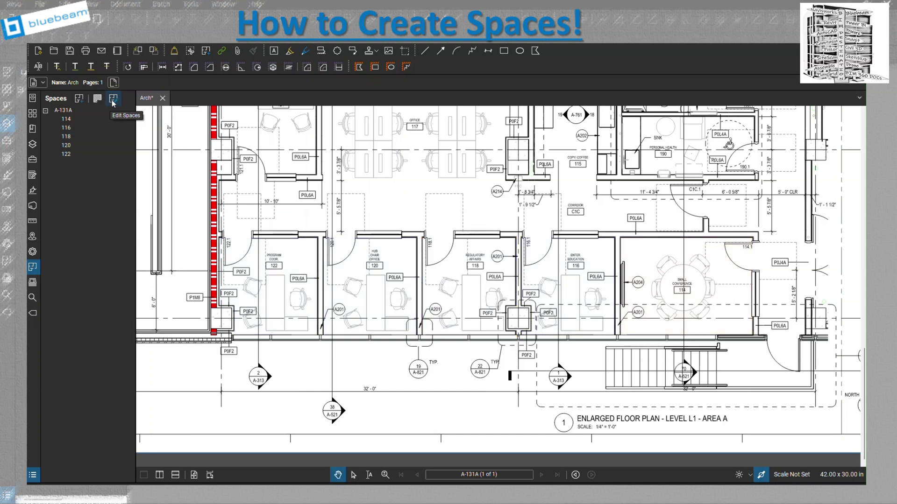
{"action": "left_click", "coordinate": [115, 102]}
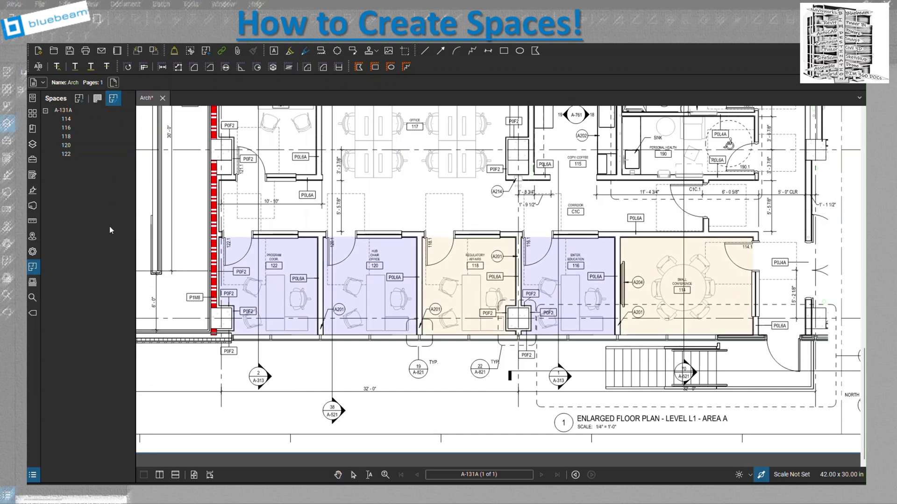
{"action": "left_click", "coordinate": [84, 119]}
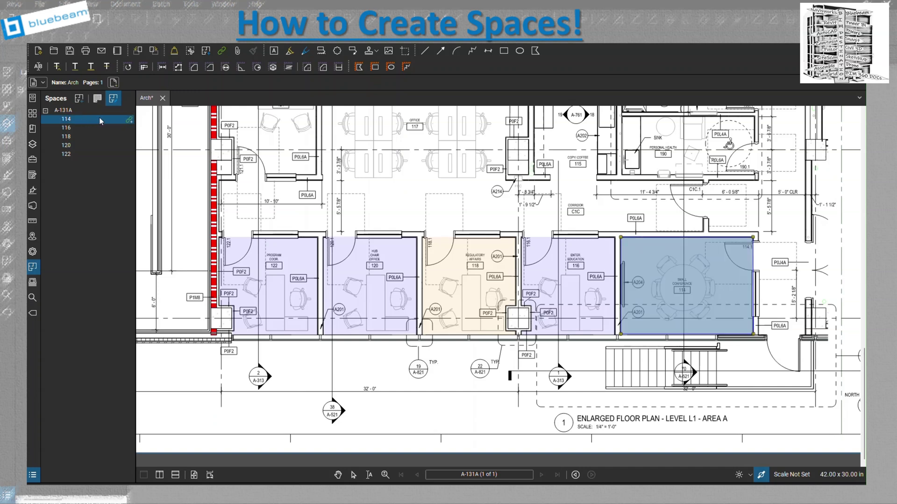
Take a snapshot of space 114 from the Spaces list
{"action": "right_click", "coordinate": [100, 121]}
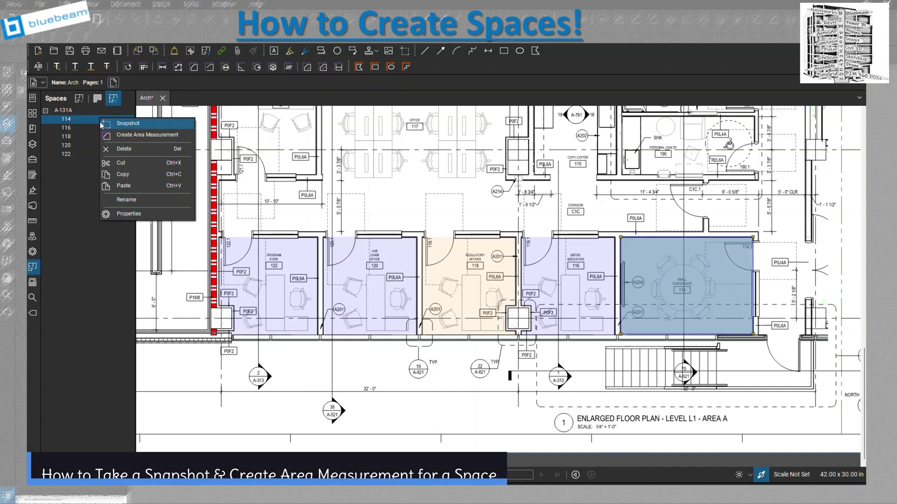
{"action": "left_click", "coordinate": [125, 125]}
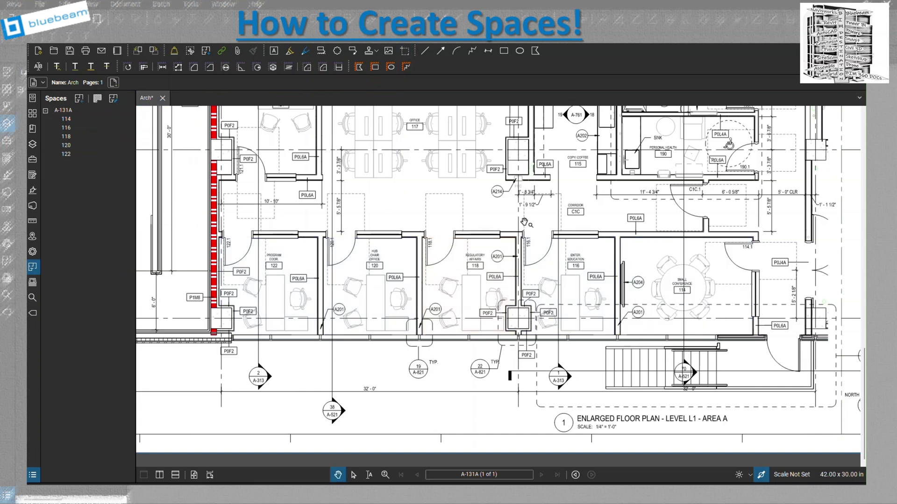
Insert a blank page and paste the space 114 snapshot at its upper right
{"action": "left_click", "coordinate": [112, 83]}
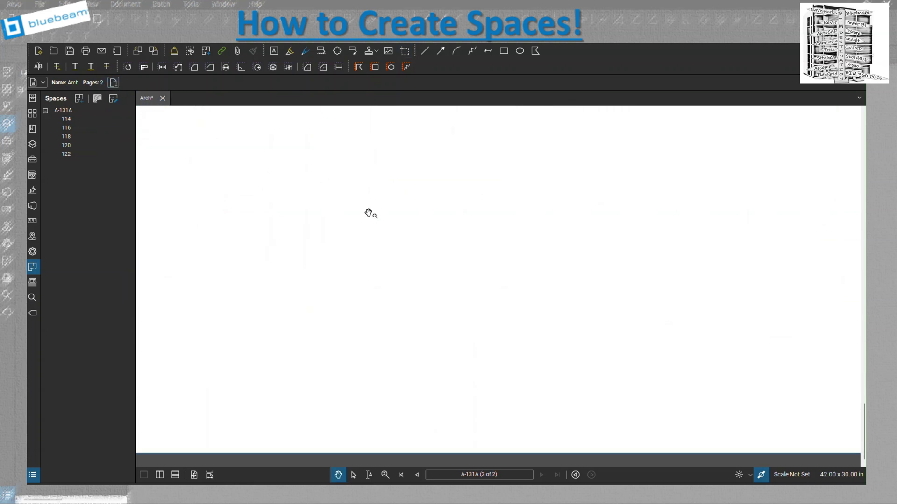
{"action": "key", "text": "ctrl+v"}
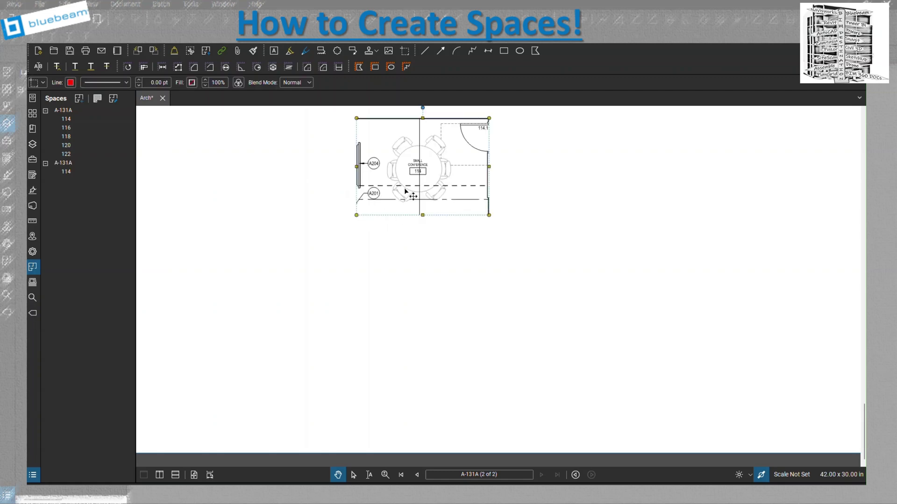
{"action": "mouse_move", "coordinate": [422, 200]}
{"action": "left_mouse_down"}
{"action": "mouse_move", "coordinate": [685, 212]}
{"action": "mouse_move", "coordinate": [776, 189]}
{"action": "left_mouse_up"}
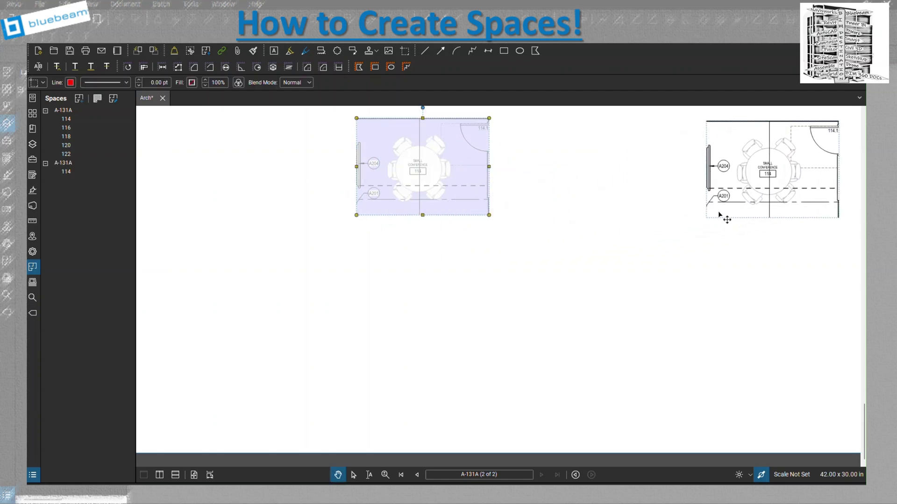
{"action": "scroll", "coordinate": [450, 271], "scroll_direction": "up", "scroll_amount": 1}
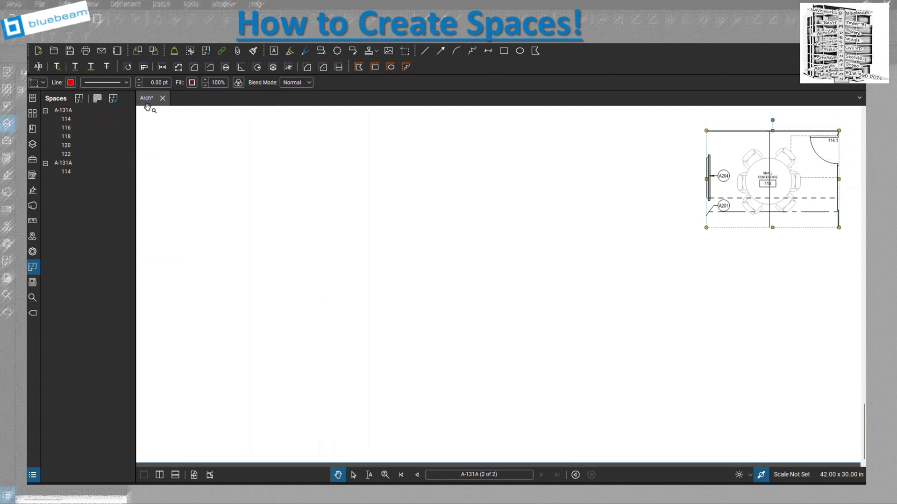
Tidy the two A-131A groups in the Spaces list and jump to space 114 on page 1
{"action": "left_click", "coordinate": [67, 172]}
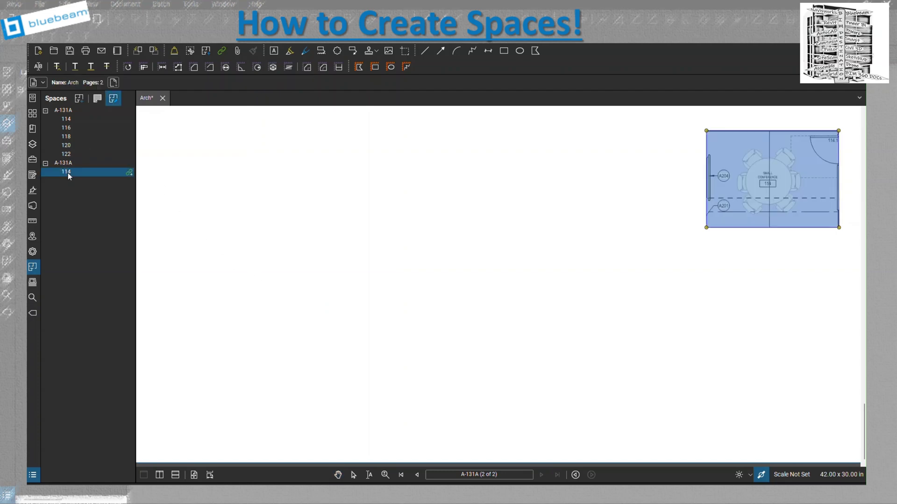
{"action": "double_click", "coordinate": [68, 112]}
{"action": "double_click", "coordinate": [69, 113]}
{"action": "double_click", "coordinate": [68, 112]}
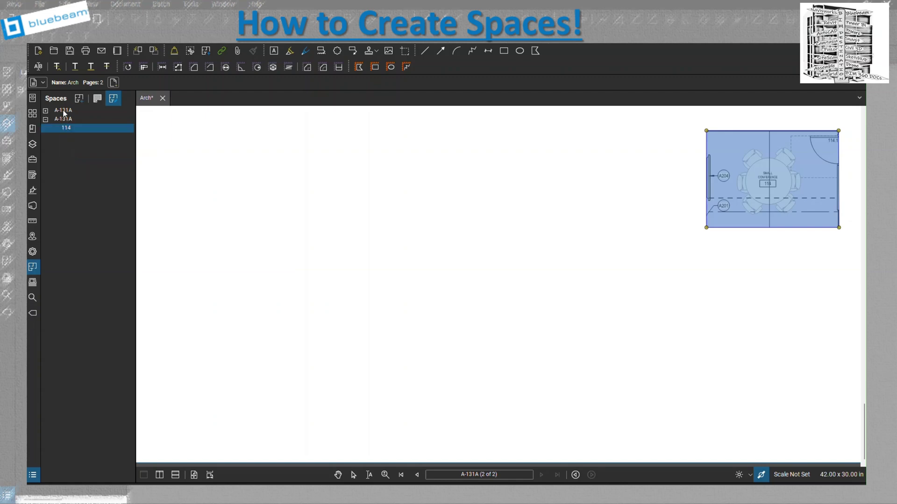
{"action": "double_click", "coordinate": [58, 120]}
{"action": "left_click", "coordinate": [45, 111]}
{"action": "left_click", "coordinate": [69, 120]}
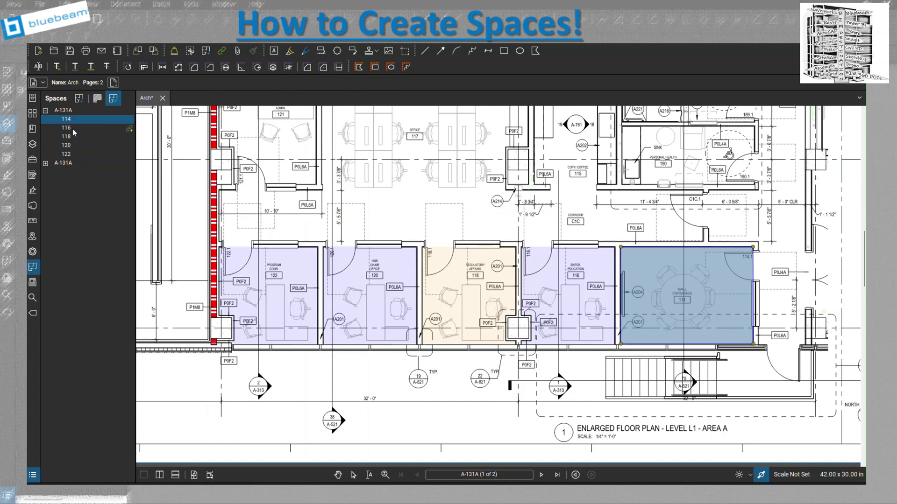
{"action": "left_click", "coordinate": [72, 131]}
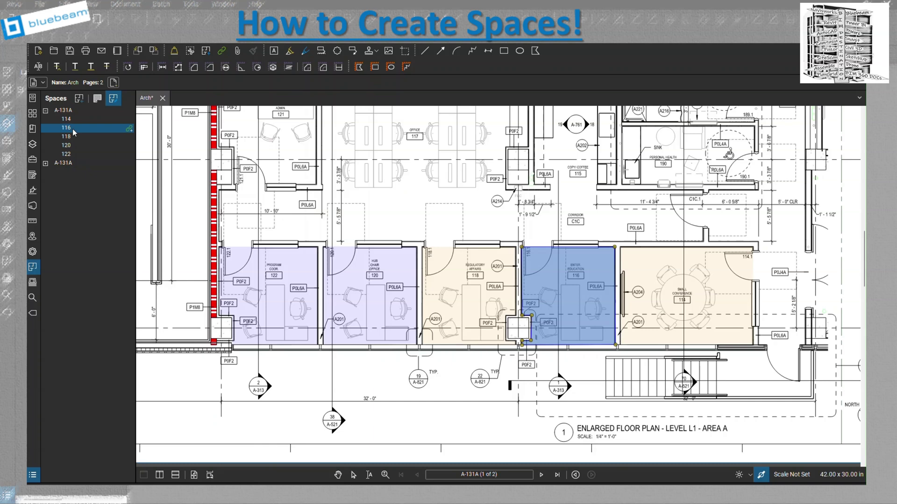
{"action": "right_click", "coordinate": [86, 129]}
{"action": "left_click", "coordinate": [98, 136]}
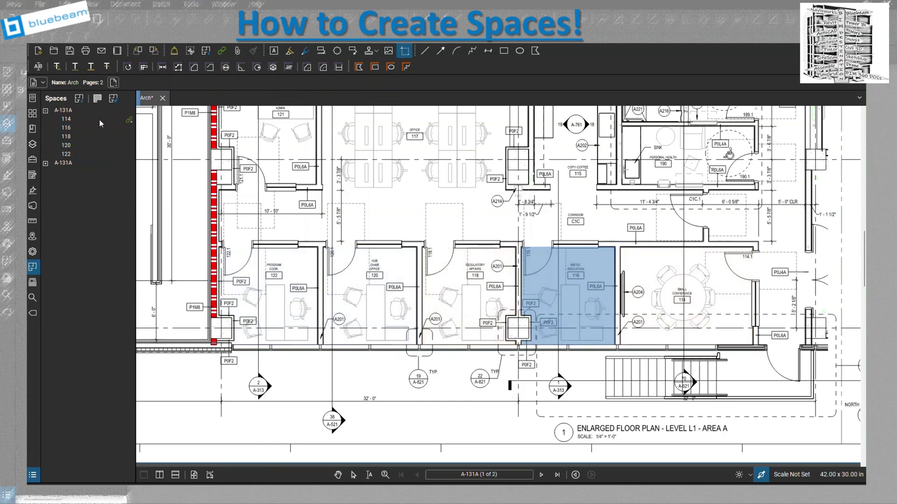
{"action": "left_click", "coordinate": [114, 83]}
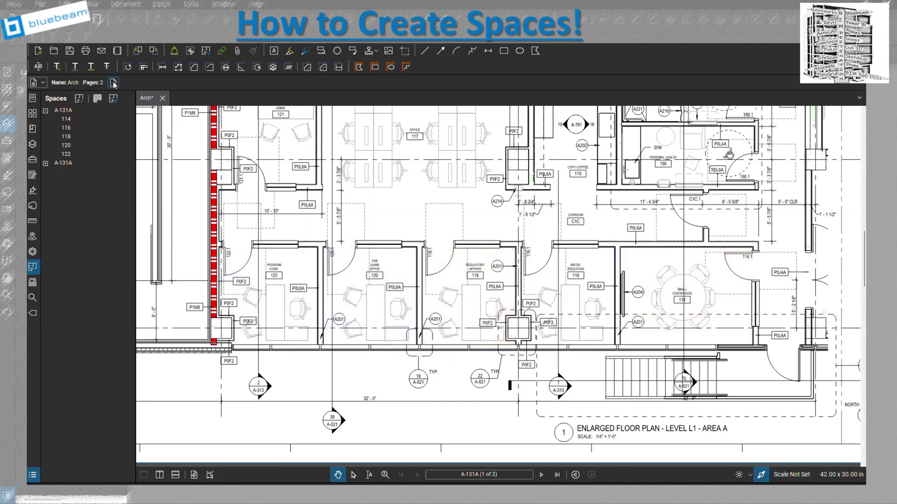
{"action": "right_click", "coordinate": [304, 186]}
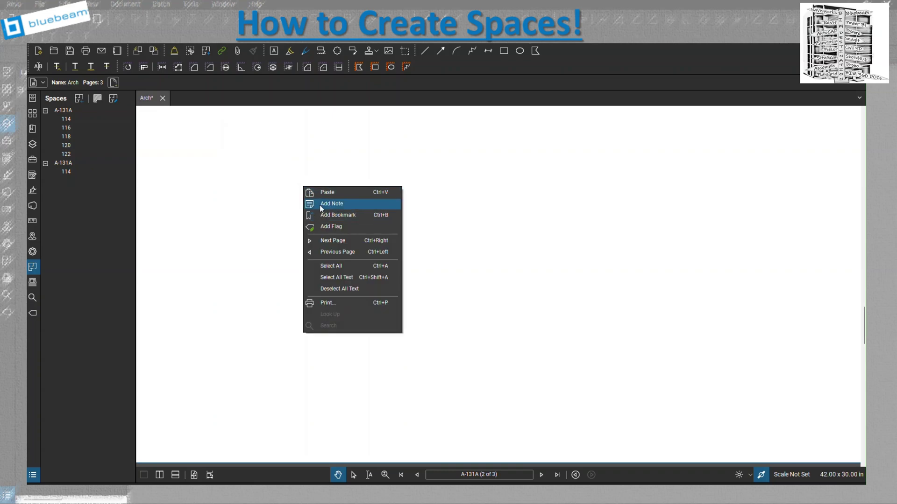
{"action": "left_click", "coordinate": [313, 192]}
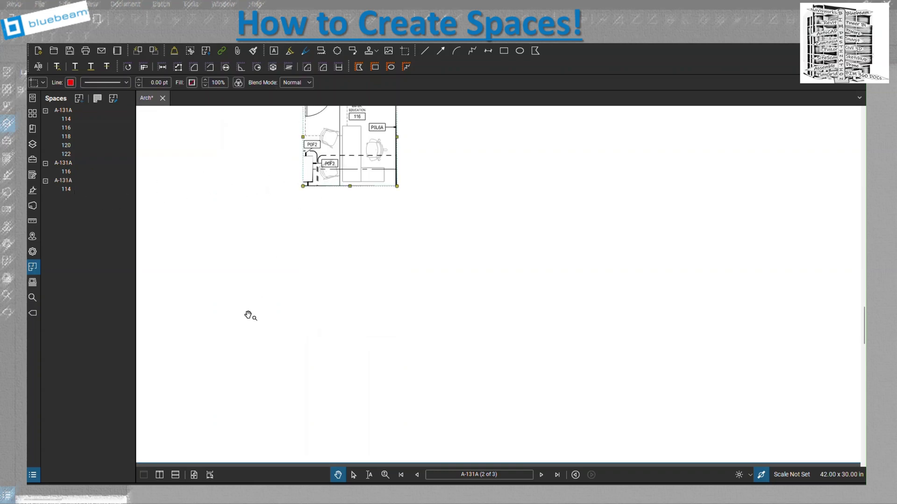
{"action": "left_click", "coordinate": [75, 118]}
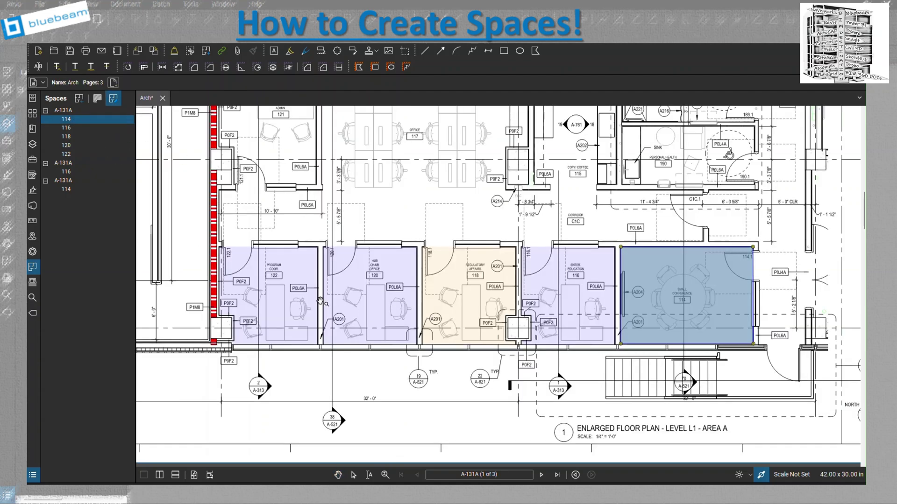
{"action": "left_click", "coordinate": [306, 304]}
{"action": "left_click", "coordinate": [376, 309]}
{"action": "left_click", "coordinate": [481, 305]}
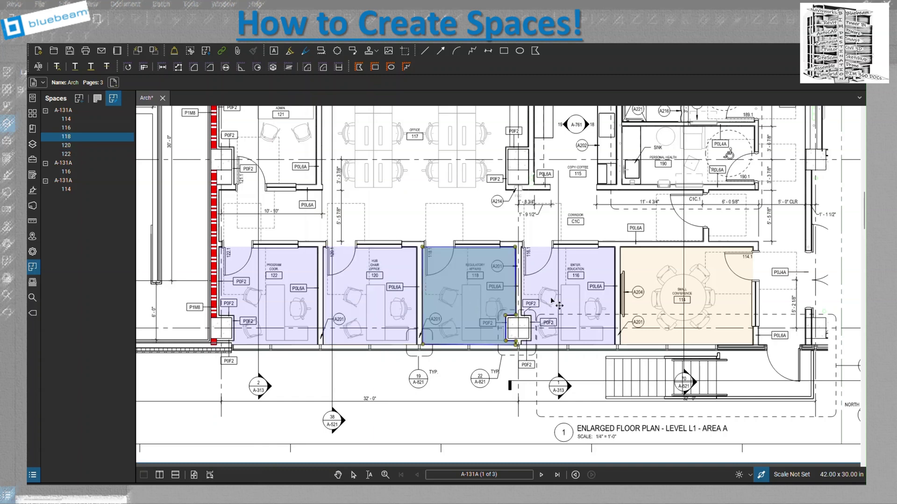
{"action": "left_click", "coordinate": [558, 305]}
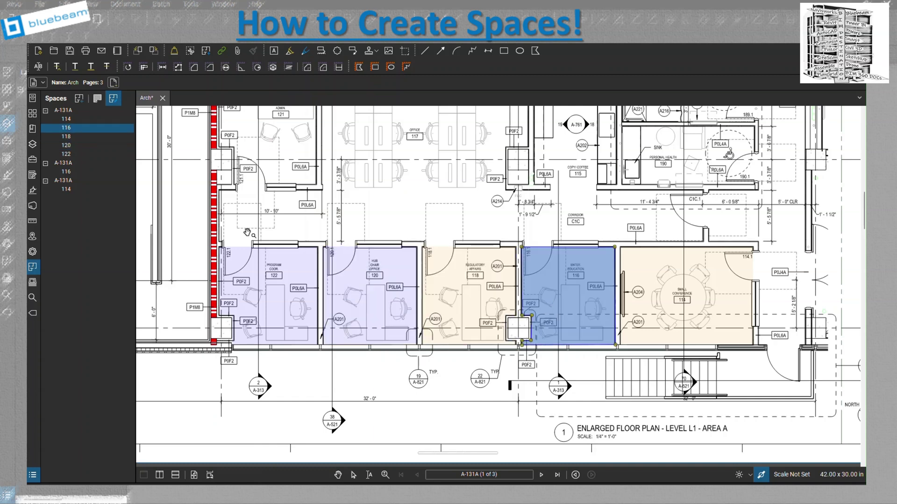
{"action": "left_click", "coordinate": [77, 118]}
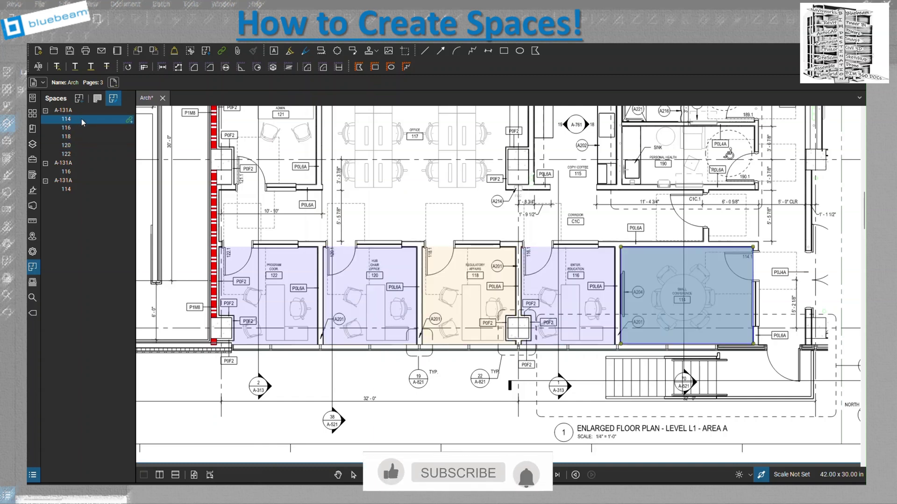
Create an area measurement from space 114, applying a 1/4" = 1'-0" scale
{"action": "right_click", "coordinate": [81, 119]}
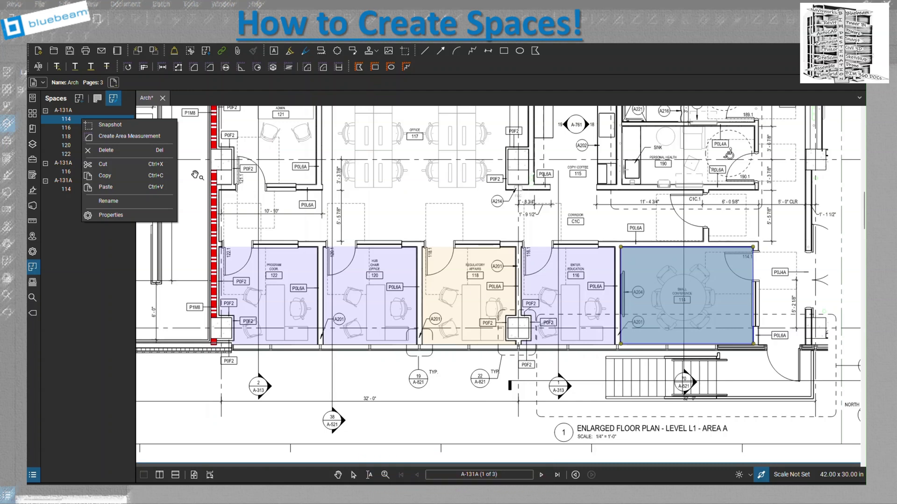
{"action": "left_click", "coordinate": [129, 136]}
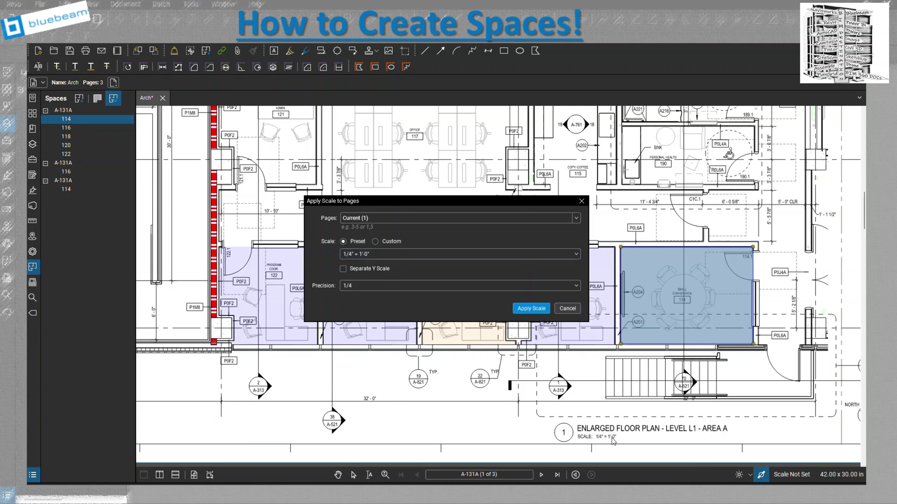
{"action": "left_click", "coordinate": [380, 254]}
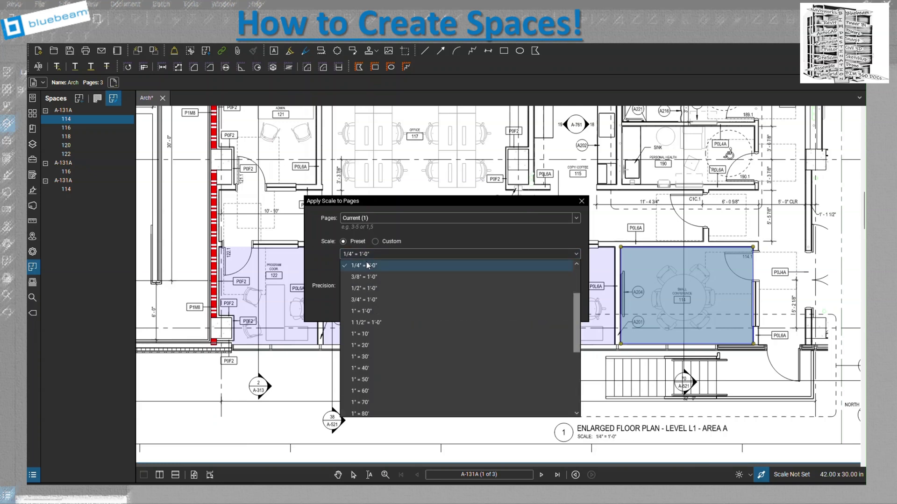
{"action": "left_click", "coordinate": [367, 265]}
{"action": "left_click", "coordinate": [531, 309]}
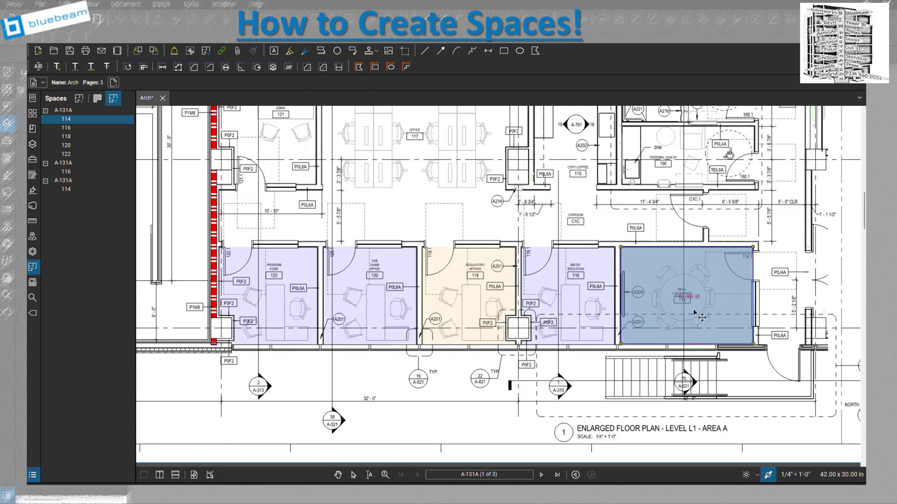
Create area measurements from spaces 116, 118, 120 and 122
{"action": "left_click", "coordinate": [582, 298]}
{"action": "right_click", "coordinate": [583, 298]}
{"action": "left_click", "coordinate": [592, 302]}
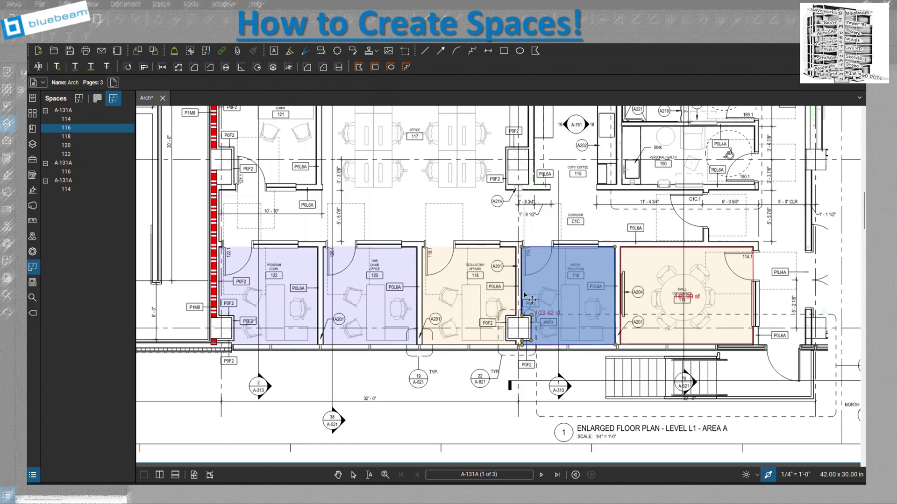
{"action": "left_click", "coordinate": [468, 290]}
{"action": "right_click", "coordinate": [468, 290]}
{"action": "left_click", "coordinate": [480, 296]}
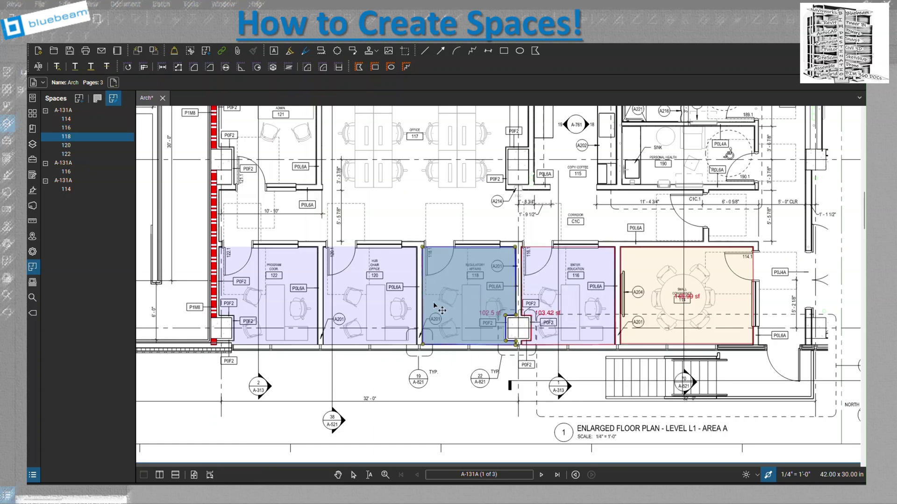
{"action": "left_click", "coordinate": [381, 300]}
{"action": "right_click", "coordinate": [382, 300]}
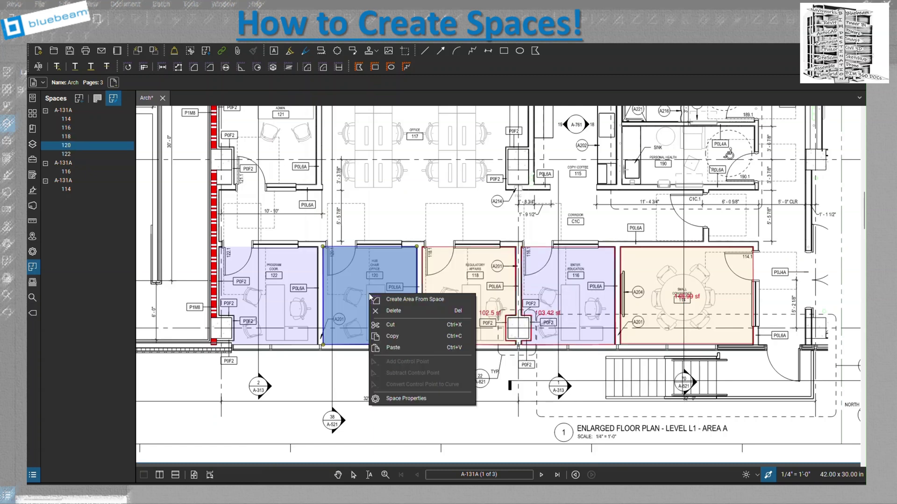
{"action": "left_click", "coordinate": [393, 303]}
{"action": "left_click", "coordinate": [279, 294]}
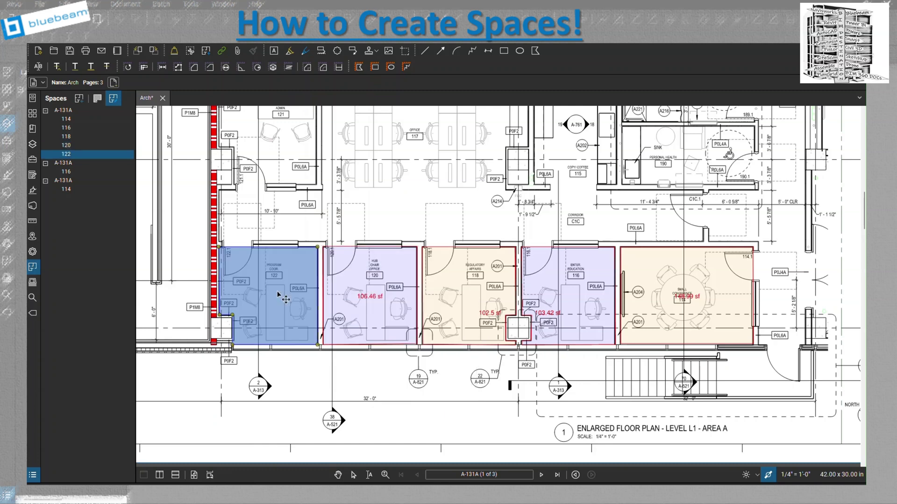
{"action": "right_click", "coordinate": [279, 294]}
{"action": "left_click", "coordinate": [290, 298]}
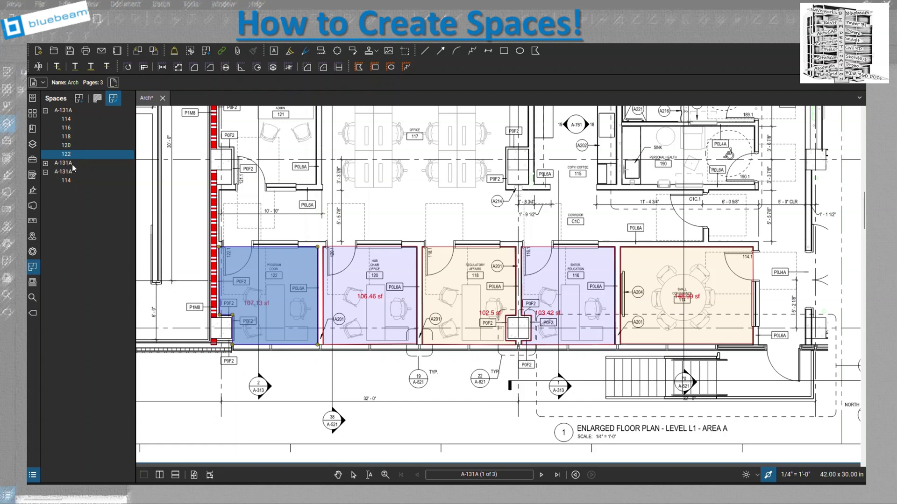
Measure page 2's copied space 116 at 1/4" = 1'-0" (103.42 sf), then return to page 1
{"action": "left_click", "coordinate": [66, 173]}
{"action": "right_click", "coordinate": [370, 182]}
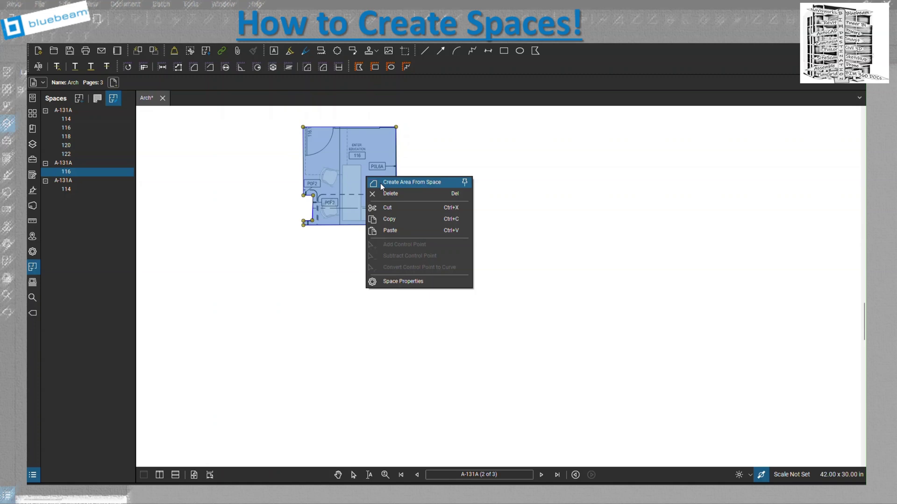
{"action": "left_click", "coordinate": [380, 183]}
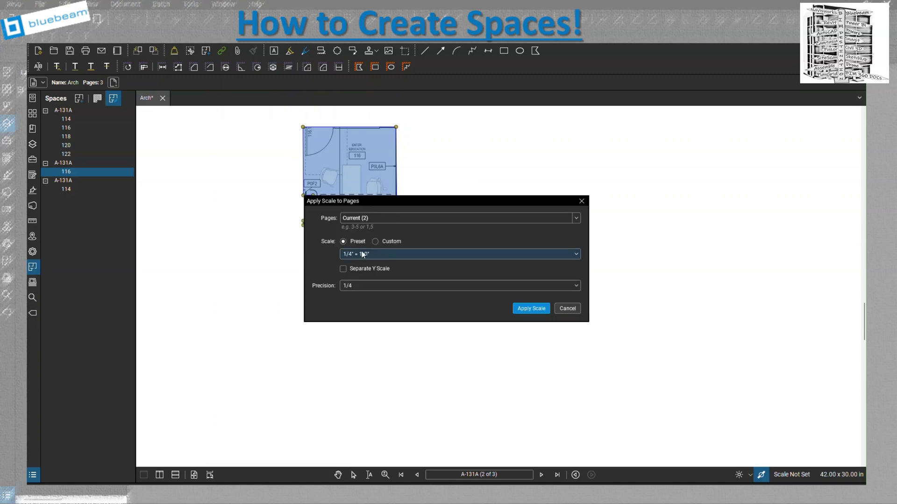
{"action": "left_click", "coordinate": [518, 308]}
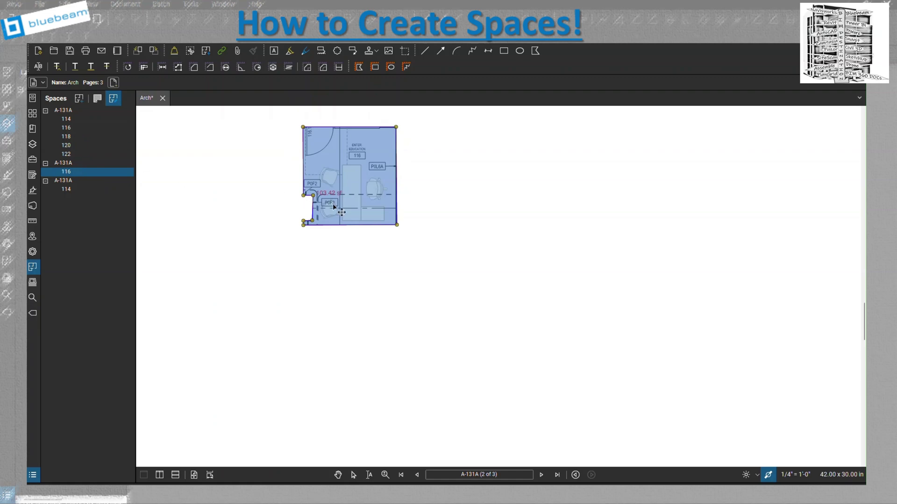
{"action": "left_click", "coordinate": [99, 128]}
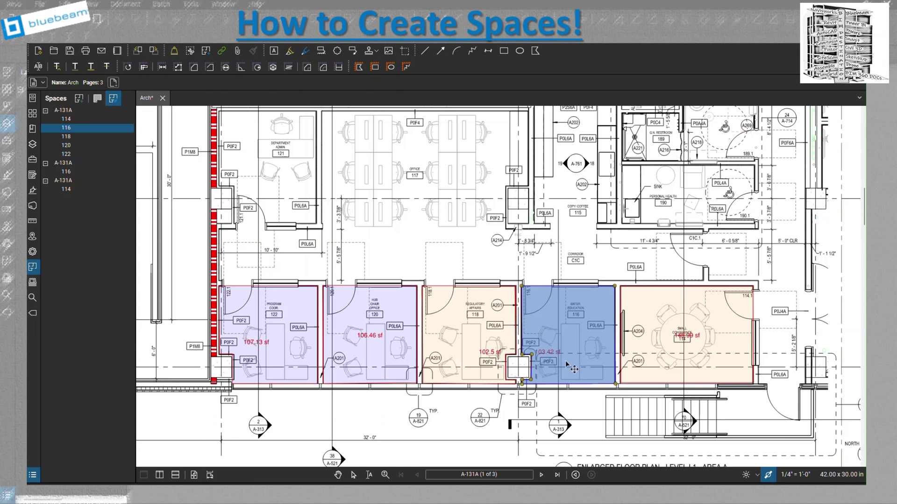
{"action": "right_click", "coordinate": [92, 120]}
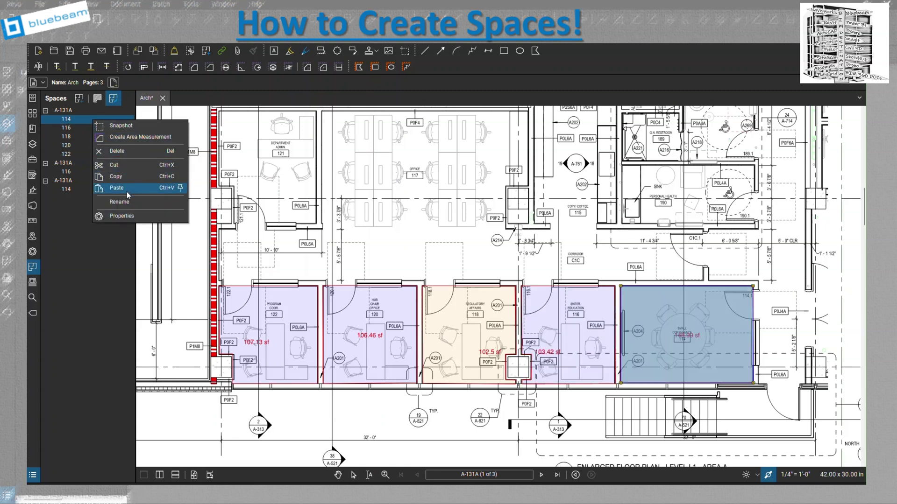
{"action": "left_click", "coordinate": [121, 216]}
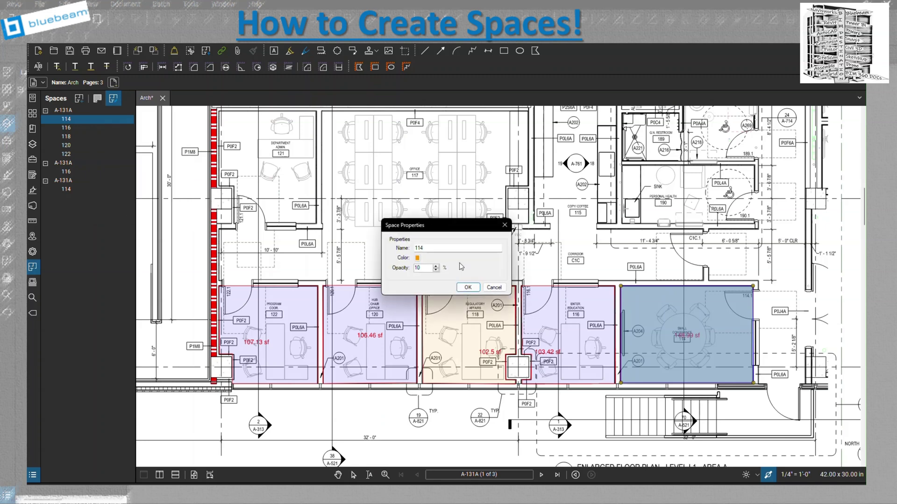
{"action": "left_click", "coordinate": [495, 288]}
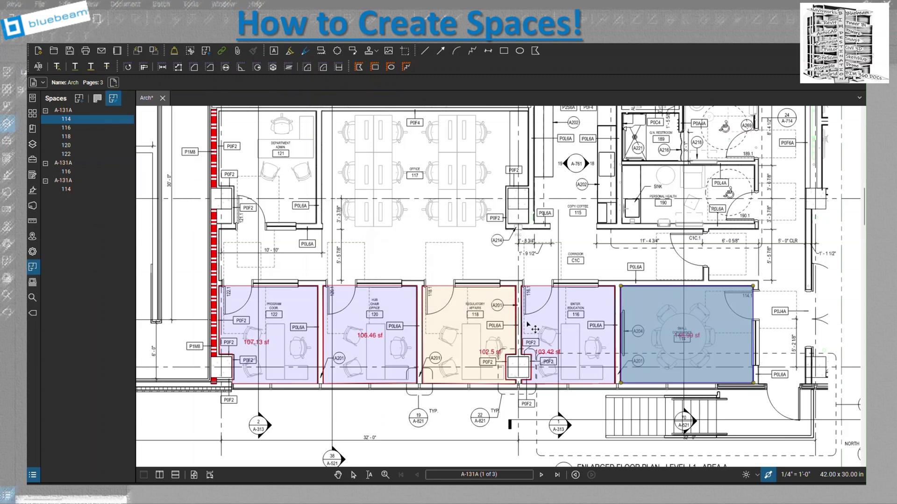
Show the Markups List and scroll through the area measurements with their area and length values
{"action": "left_click", "coordinate": [32, 475]}
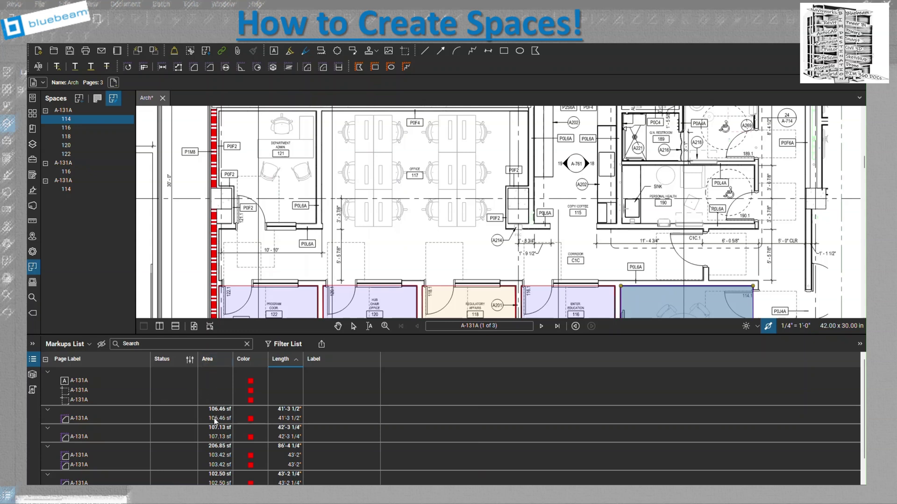
{"action": "scroll", "coordinate": [215, 420], "scroll_direction": "down", "scroll_amount": 1}
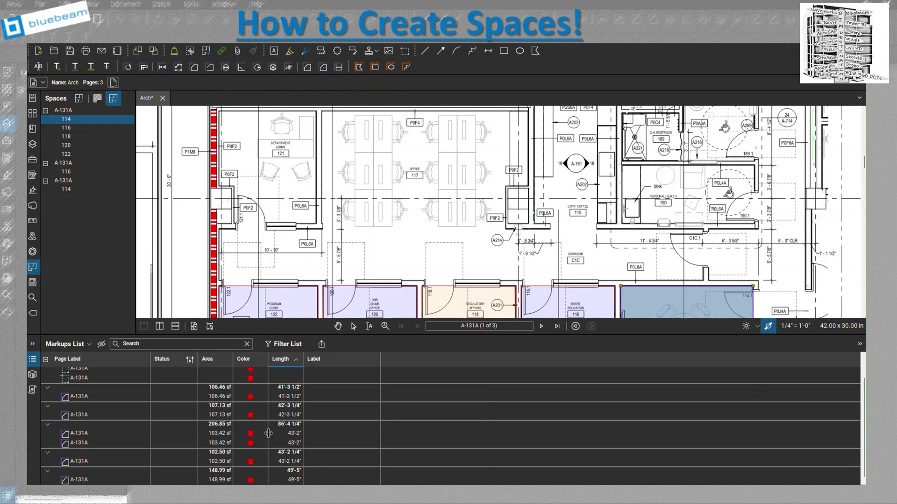
{"action": "scroll", "coordinate": [281, 433], "scroll_direction": "up", "scroll_amount": 1}
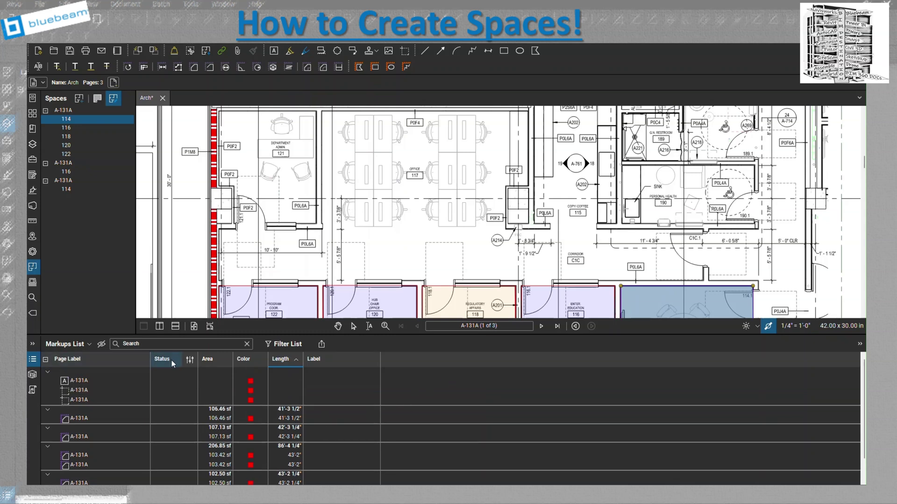
Review the Markups List's Manage Columns settings, including custom columns, then close the dialog
{"action": "left_click", "coordinate": [89, 346]}
{"action": "mouse_move", "coordinate": [89, 362]}
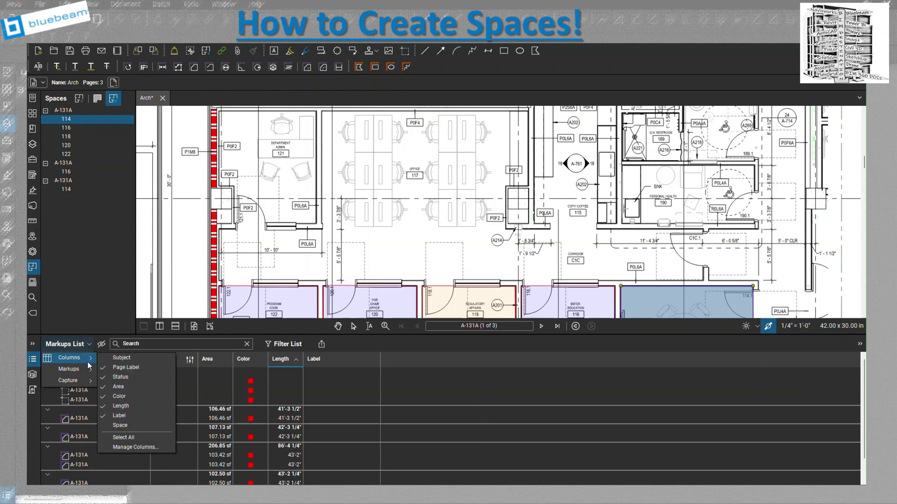
{"action": "left_click", "coordinate": [136, 448]}
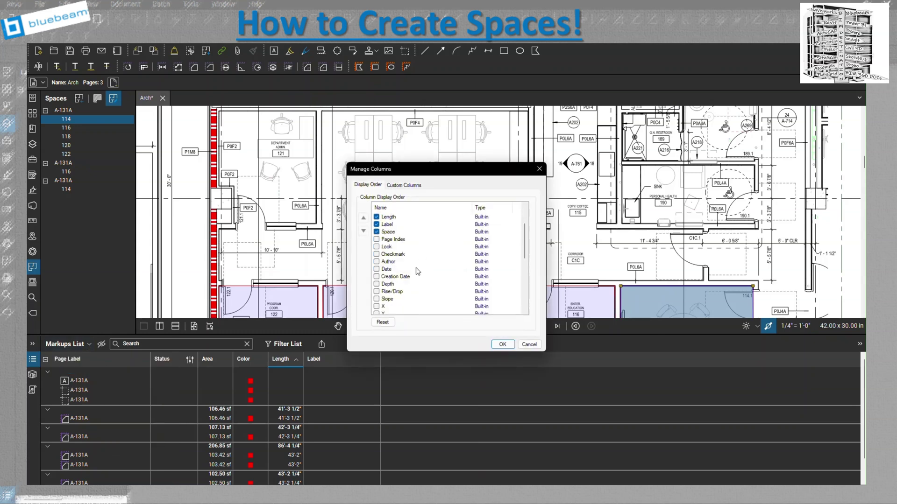
{"action": "scroll", "coordinate": [417, 271], "scroll_direction": "down", "scroll_amount": 8}
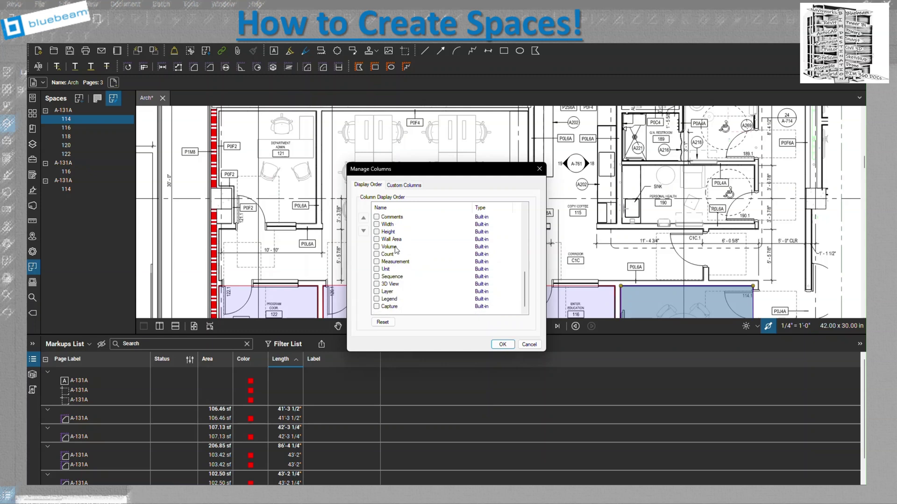
{"action": "scroll", "coordinate": [393, 304], "scroll_direction": "up", "scroll_amount": 10}
{"action": "left_click", "coordinate": [411, 185]}
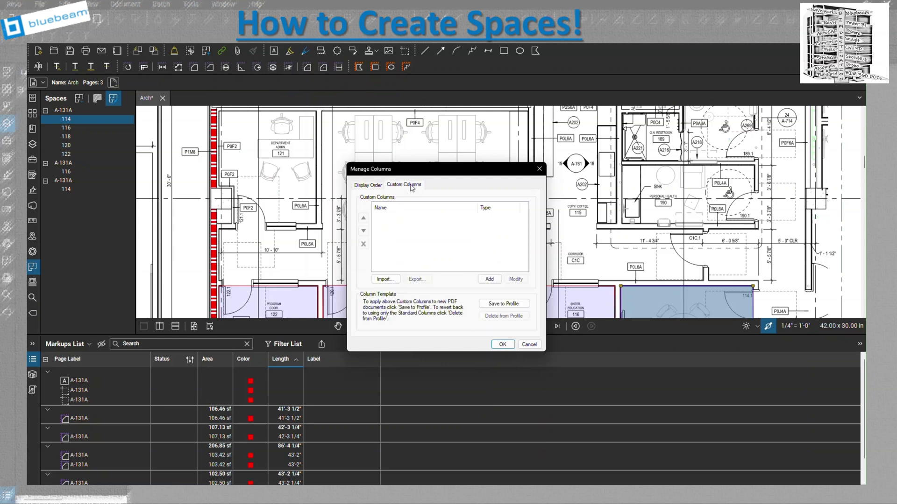
{"action": "left_click", "coordinate": [531, 344]}
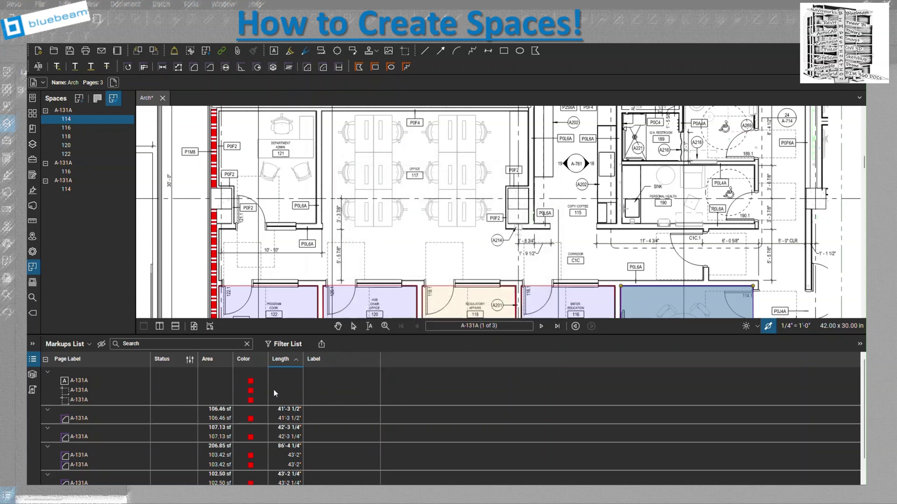
Collapse the Markups List panel to reveal the full floor plan with room area labels
{"action": "left_click", "coordinate": [33, 360]}
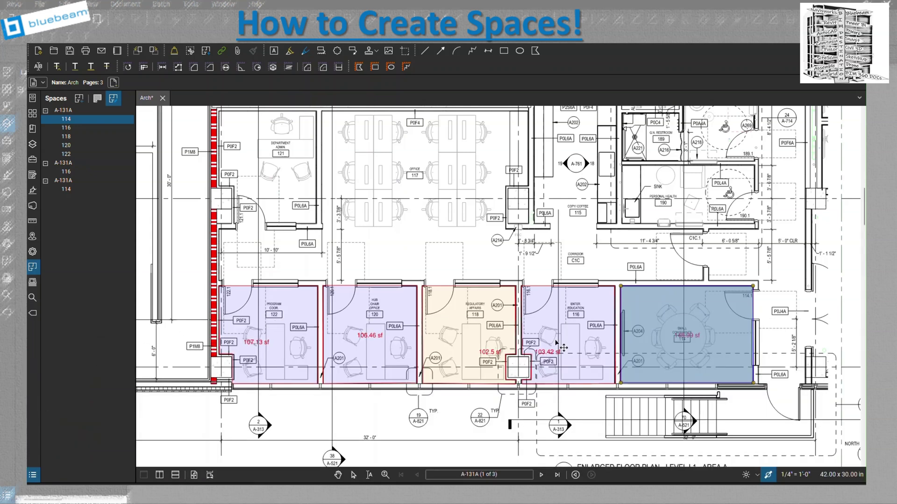